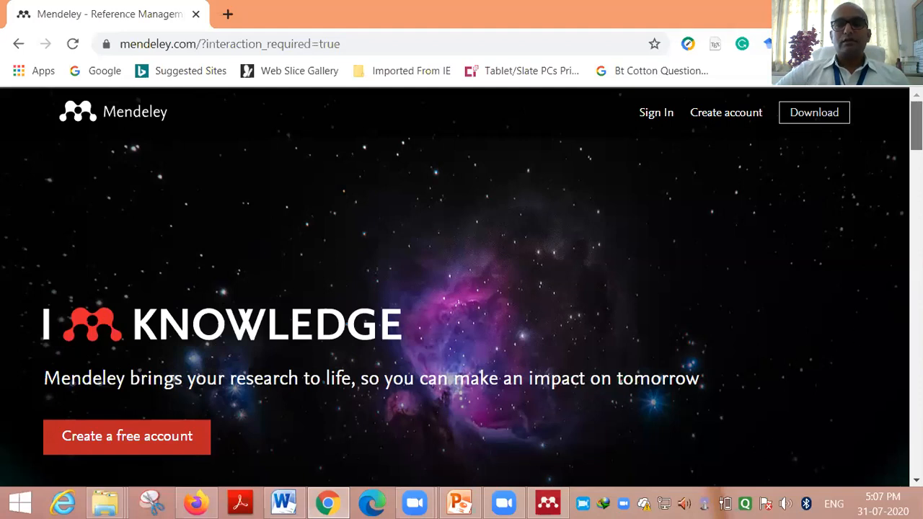
Look over the Mendeley home page down to the section offering the software download.
{"action": "scroll", "coordinate": [916, 126], "scroll_direction": "down", "scroll_amount": 1}
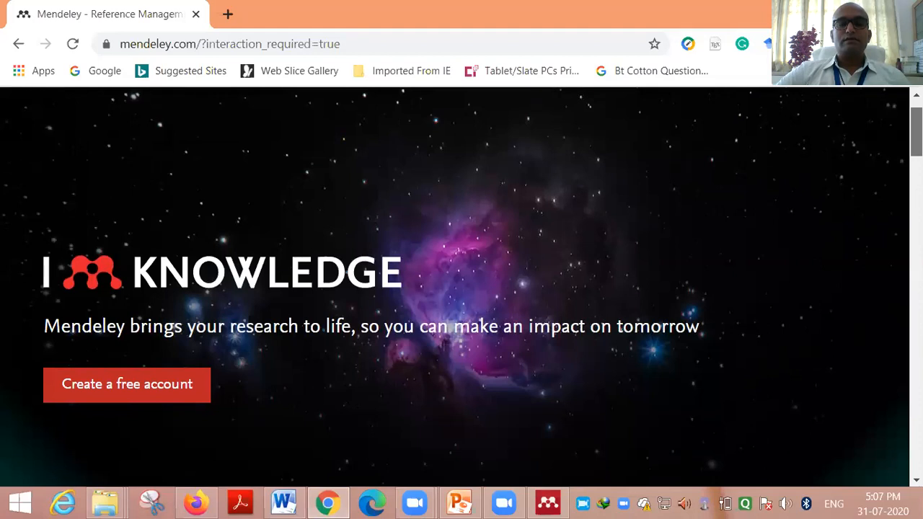
{"action": "scroll", "coordinate": [461, 288], "scroll_direction": "up", "scroll_amount": 1}
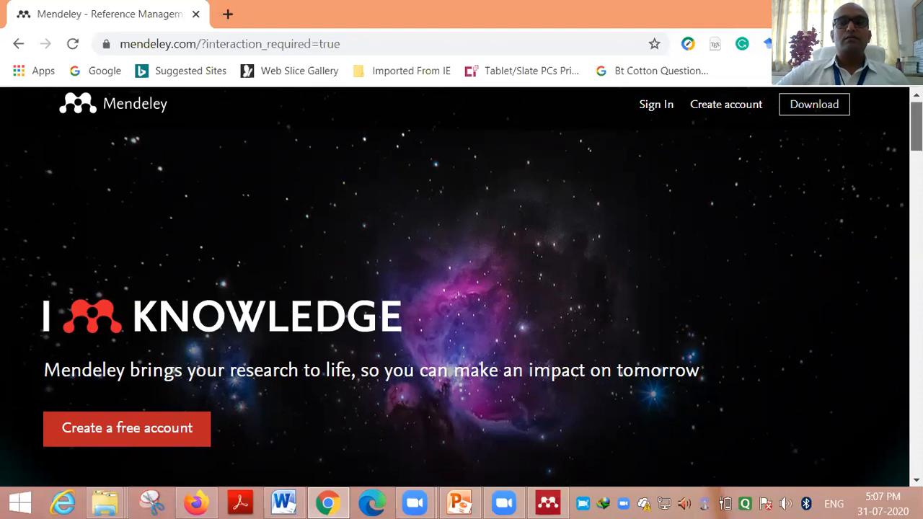
{"action": "scroll", "coordinate": [462, 289], "scroll_direction": "down", "scroll_amount": 2}
{"action": "scroll", "coordinate": [462, 288], "scroll_direction": "up", "scroll_amount": 3}
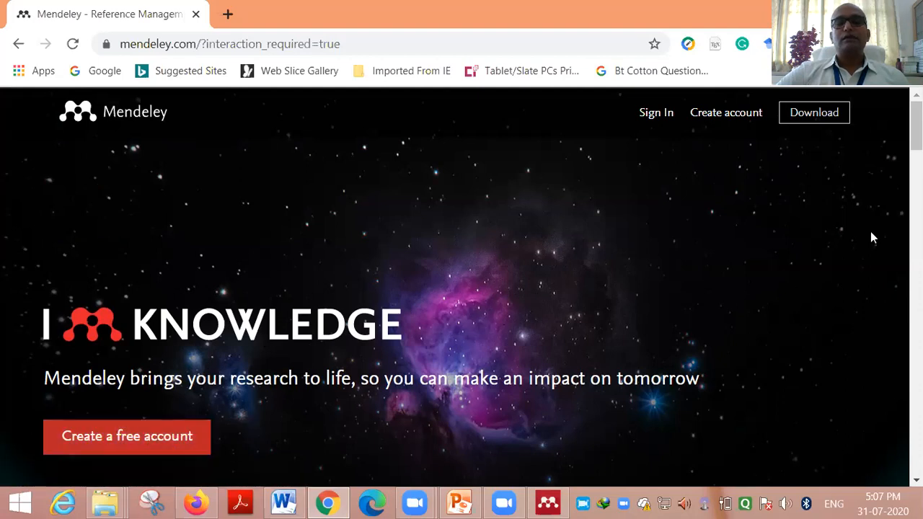
{"action": "scroll", "coordinate": [873, 238], "scroll_direction": "down", "scroll_amount": 15}
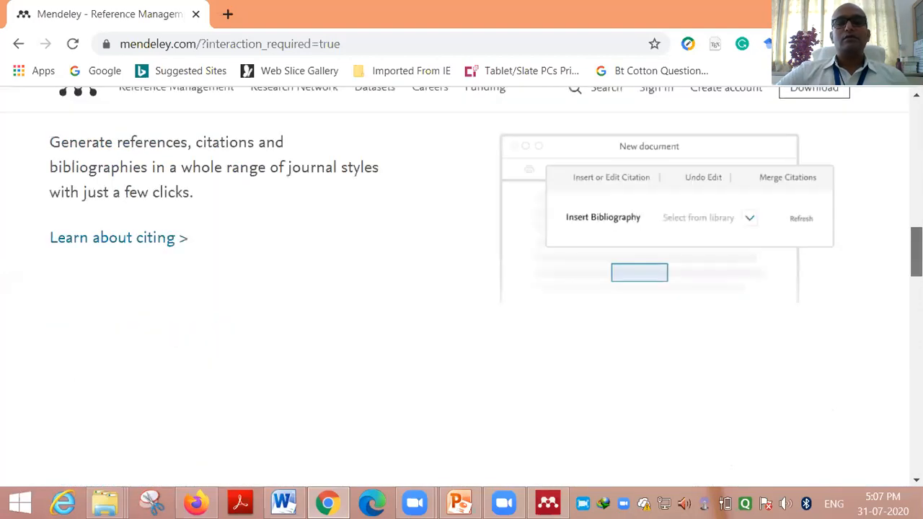
{"action": "scroll", "coordinate": [651, 381], "scroll_direction": "down", "scroll_amount": 4}
{"action": "scroll", "coordinate": [651, 381], "scroll_direction": "up", "scroll_amount": 2}
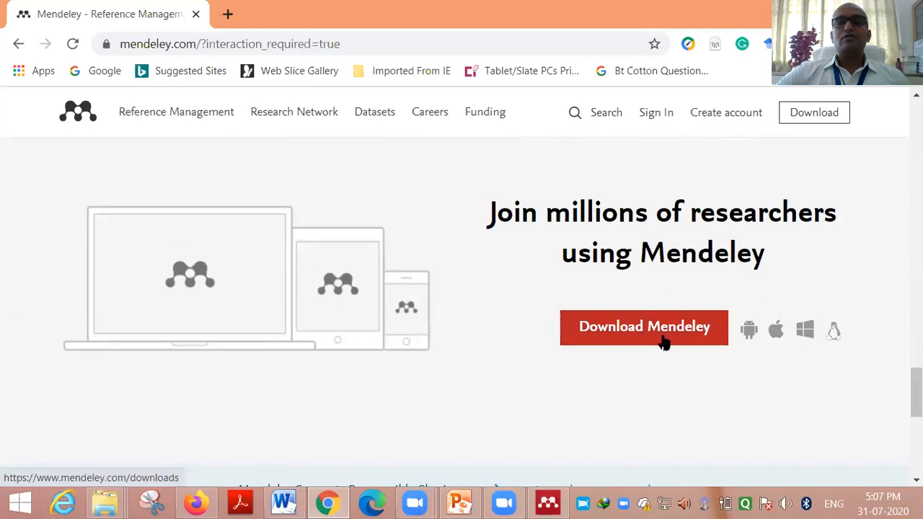
Switch to Mendeley Desktop and maximize its window.
{"action": "key", "text": "alt+Tab"}
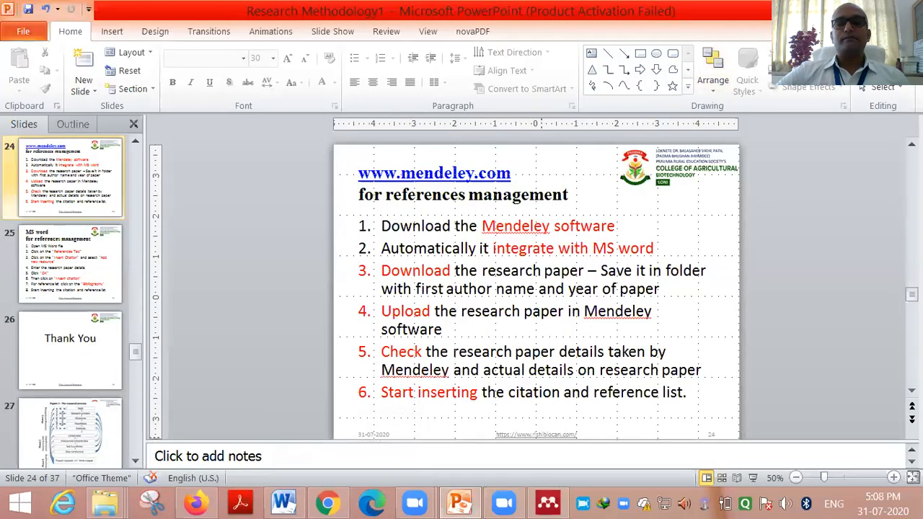
{"action": "left_click", "coordinate": [842, 9]}
{"action": "left_click", "coordinate": [537, 503]}
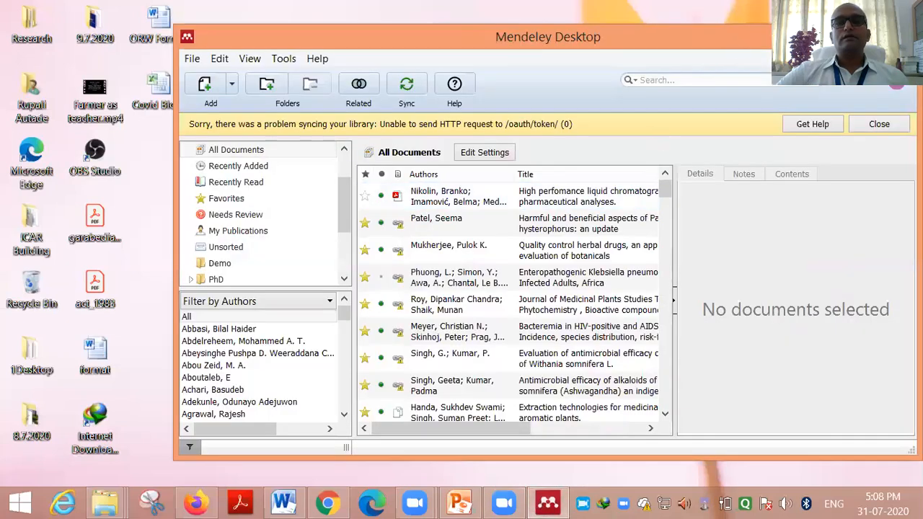
{"action": "left_click", "coordinate": [875, 32]}
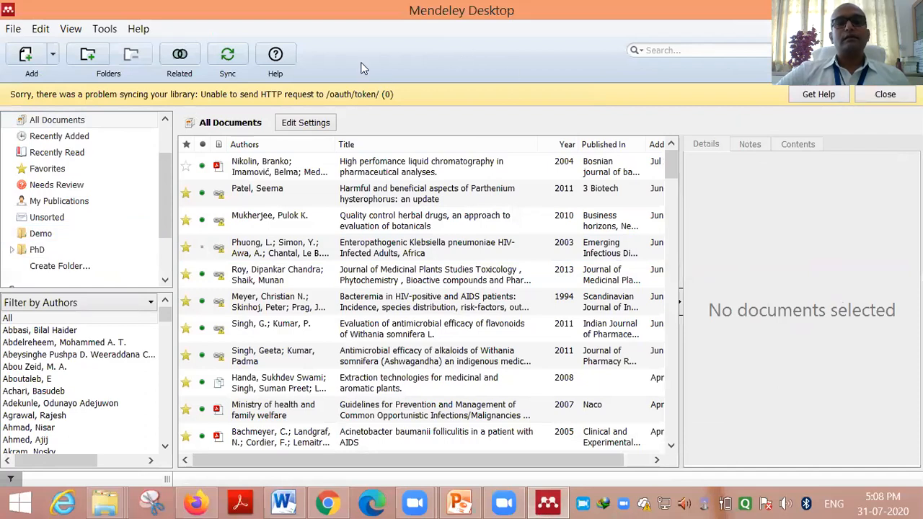
Show the contents of the Demo folder in the library and dismiss the sync error notice.
{"action": "left_click", "coordinate": [56, 250]}
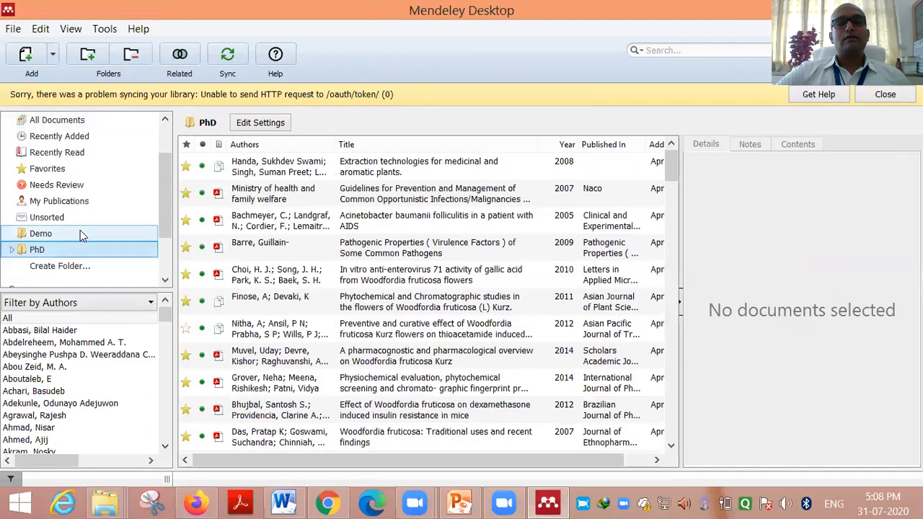
{"action": "left_click", "coordinate": [81, 233]}
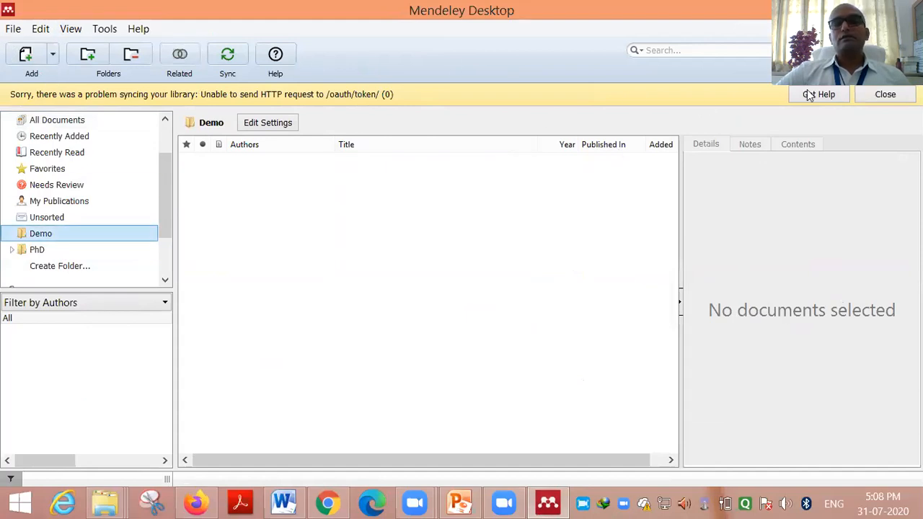
{"action": "left_click", "coordinate": [877, 95]}
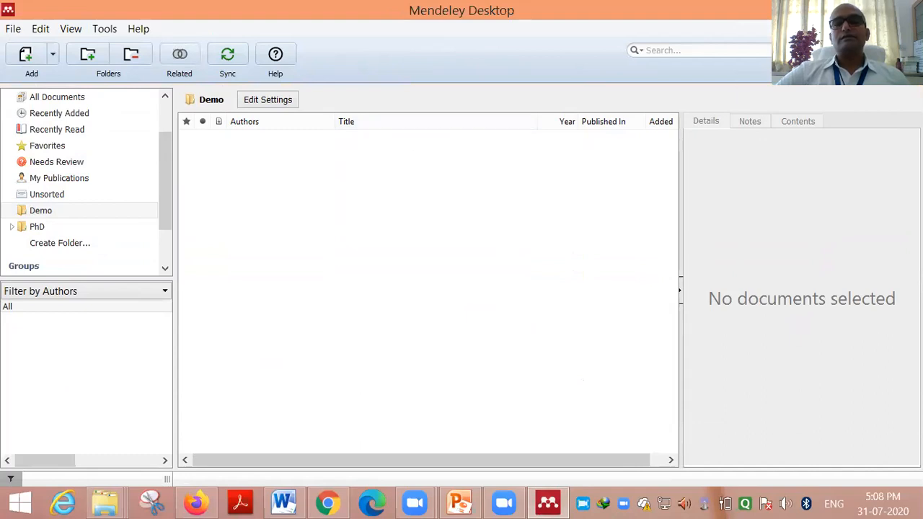
Switch to the Research paper folder in File Explorer and examine how the four PDF papers are named.
{"action": "left_click", "coordinate": [850, 7]}
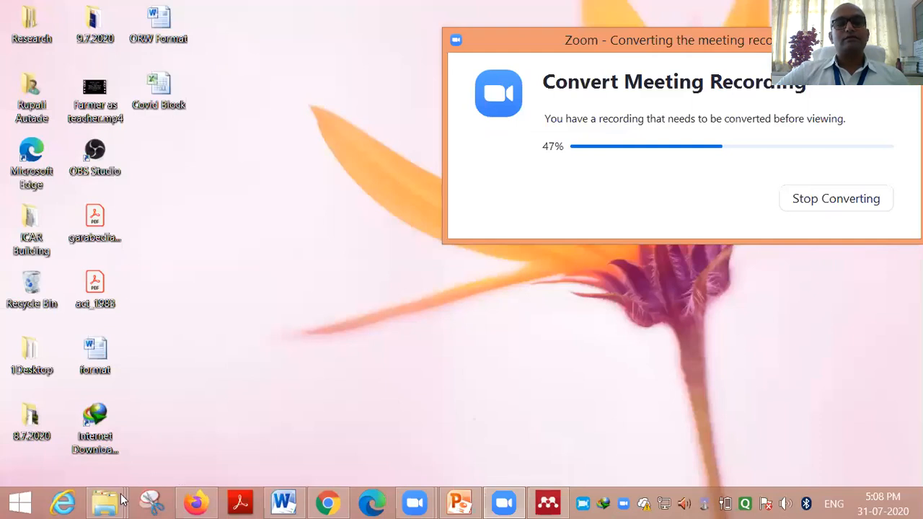
{"action": "mouse_move", "coordinate": [117, 498]}
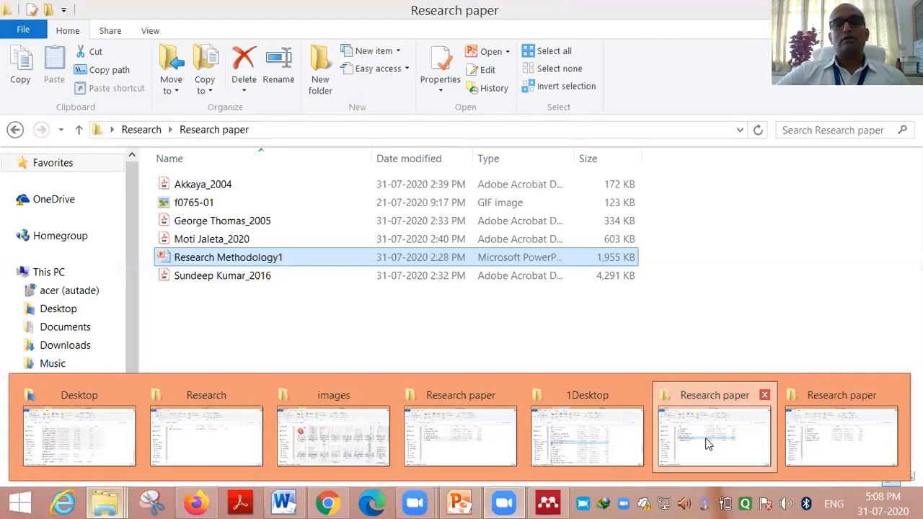
{"action": "left_click", "coordinate": [705, 439]}
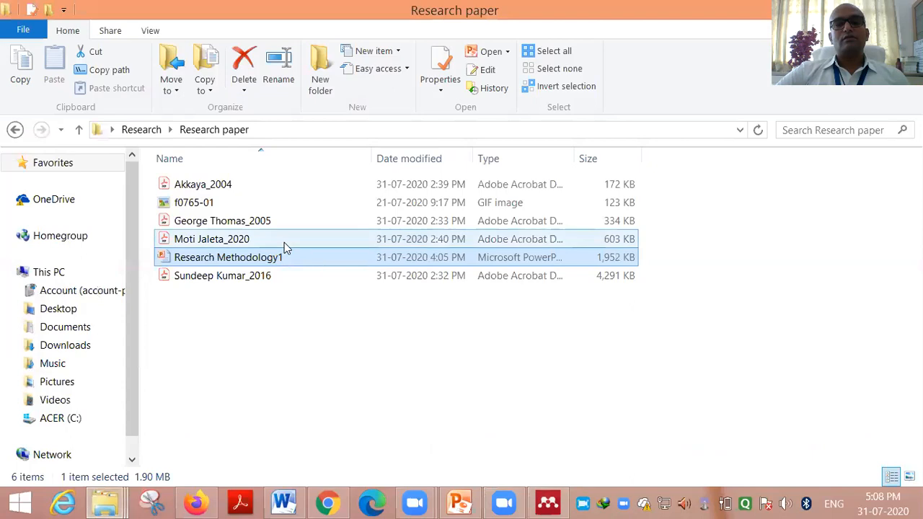
{"action": "left_click", "coordinate": [200, 187]}
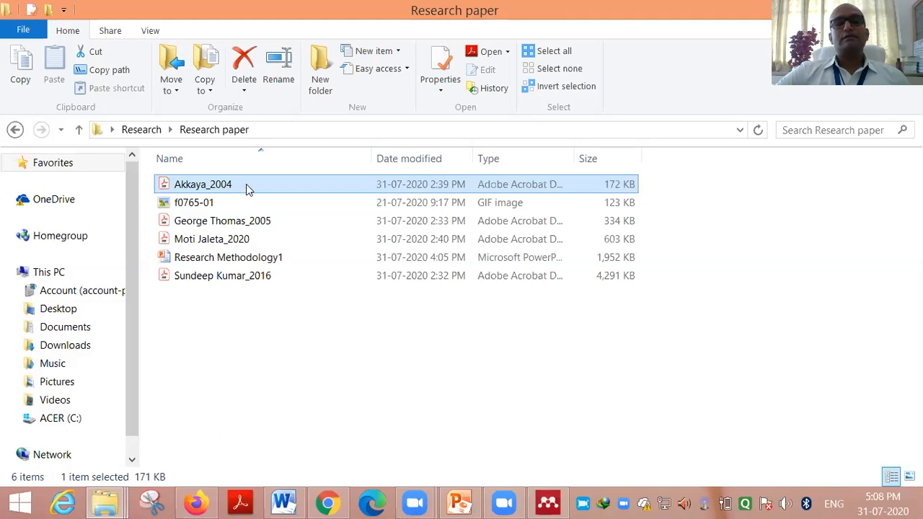
{"action": "left_click", "coordinate": [204, 224]}
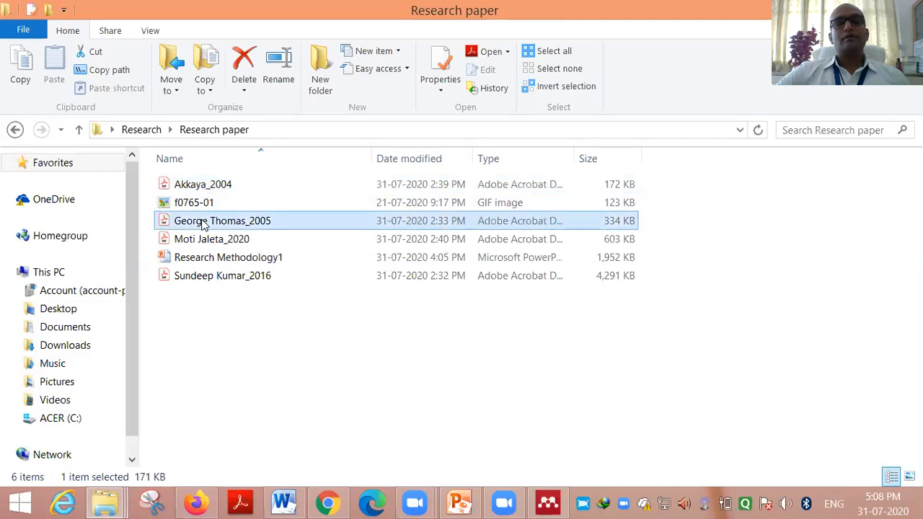
{"action": "left_click", "coordinate": [213, 242]}
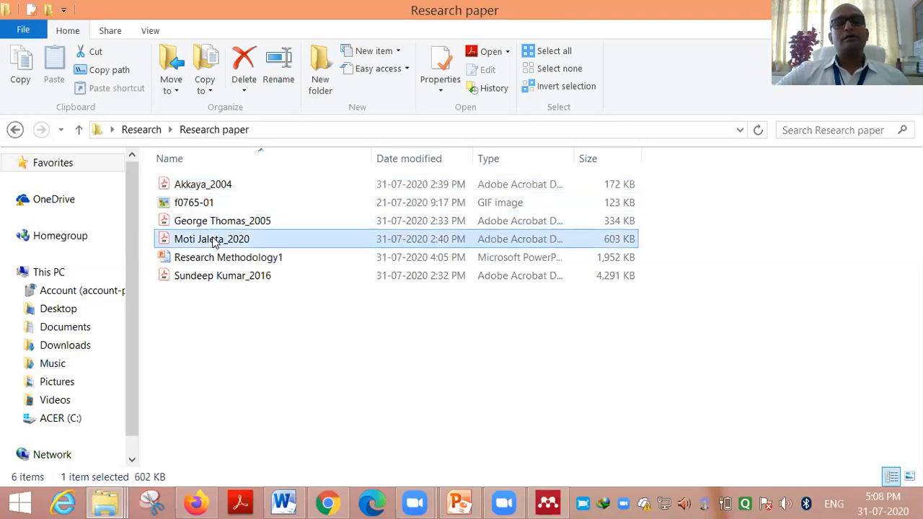
{"action": "left_click", "coordinate": [214, 276]}
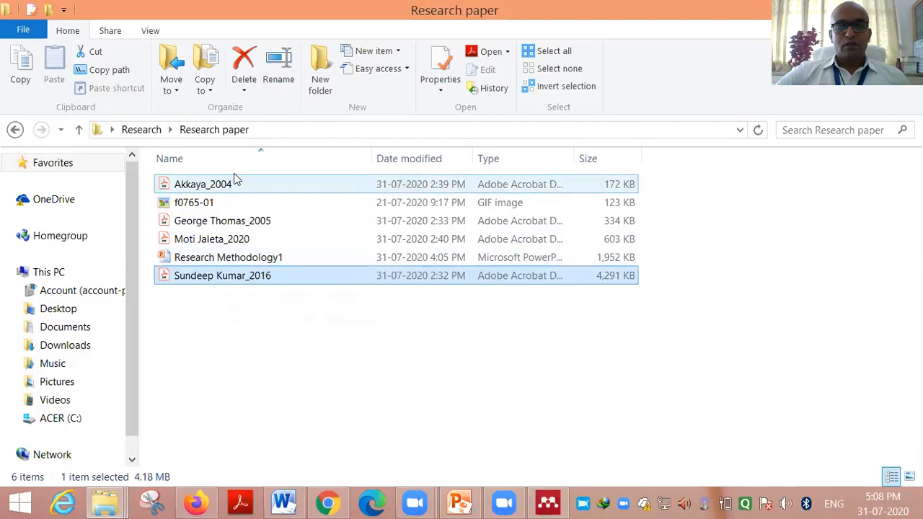
Return to Mendeley Desktop, start adding files to the Demo folder and browse to Desktop > Research > Research paper.
{"action": "left_click", "coordinate": [548, 502]}
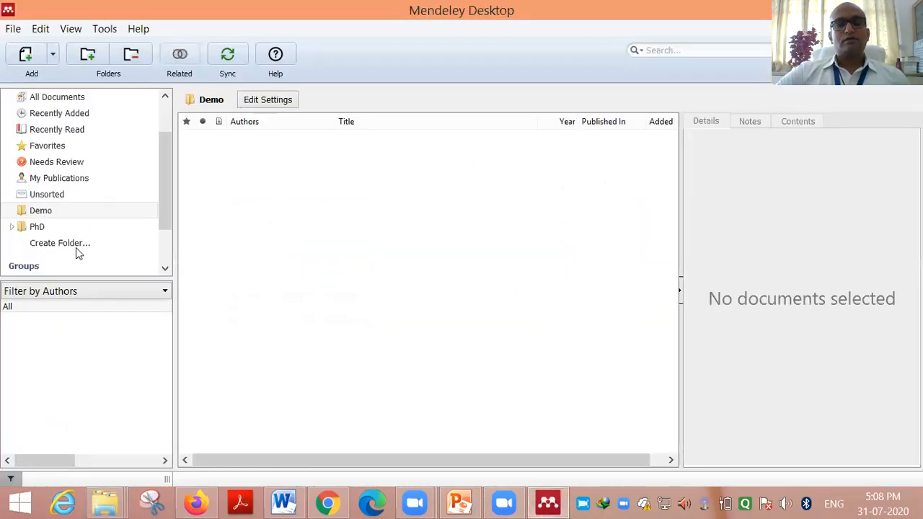
{"action": "left_click", "coordinate": [41, 209]}
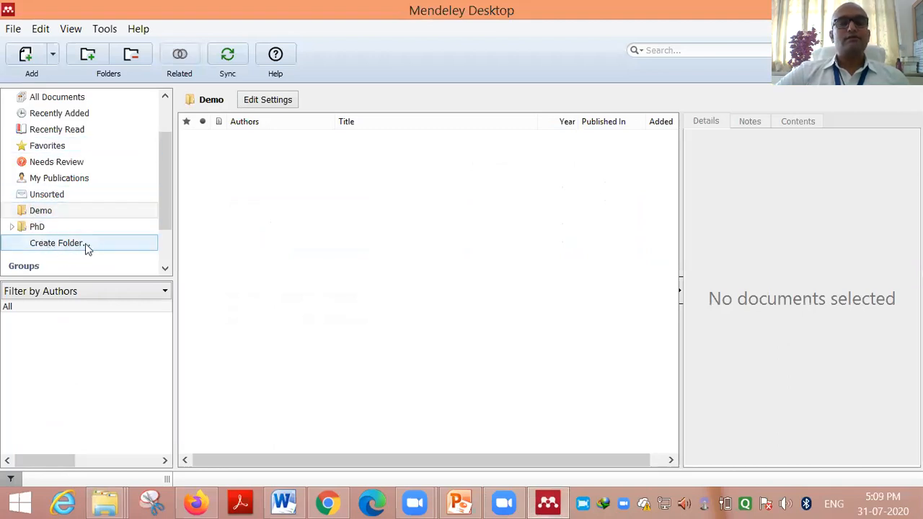
{"action": "left_click", "coordinate": [52, 215]}
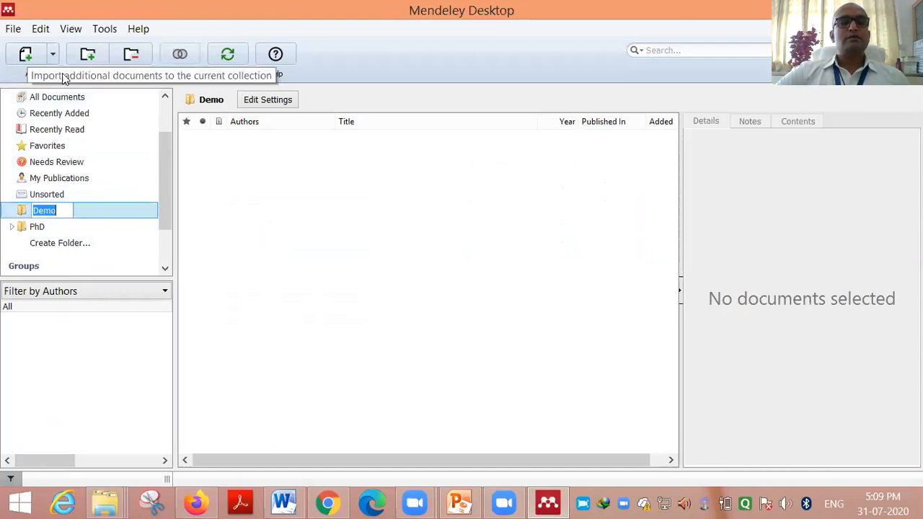
{"action": "left_click", "coordinate": [25, 58]}
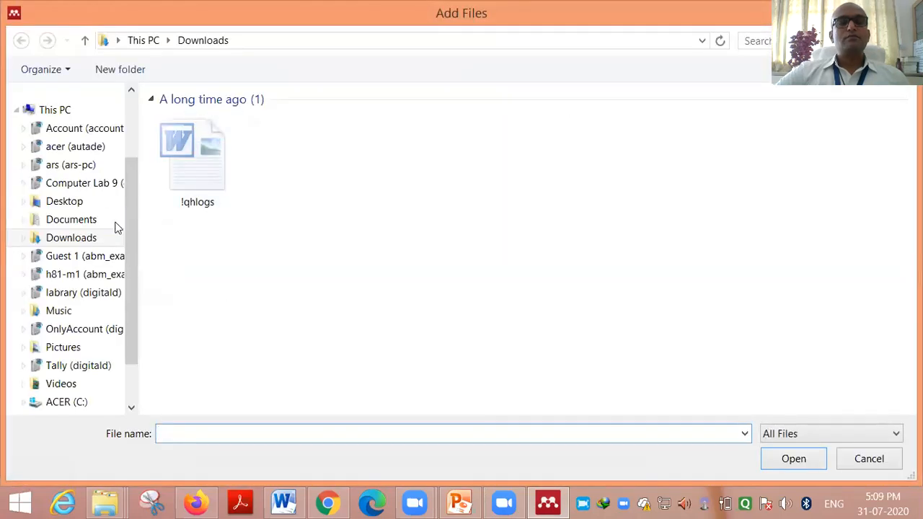
{"action": "left_click", "coordinate": [78, 205]}
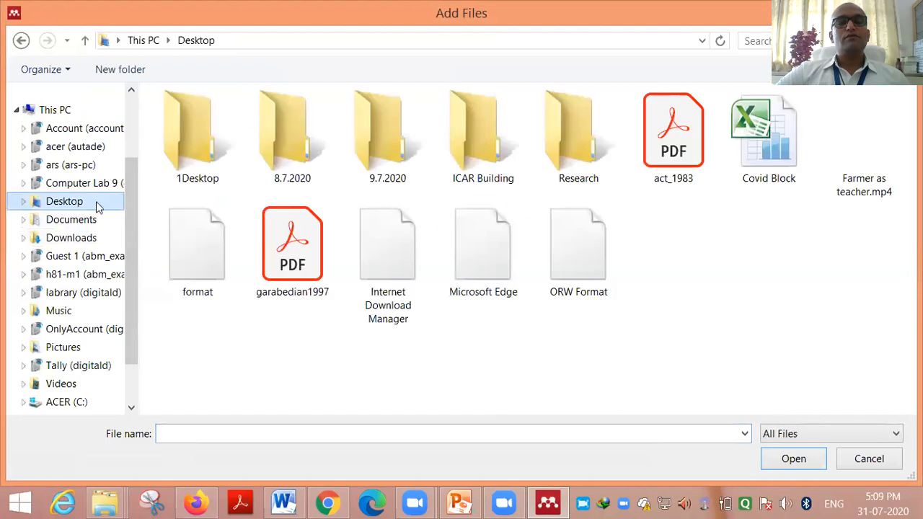
{"action": "double_click", "coordinate": [563, 177]}
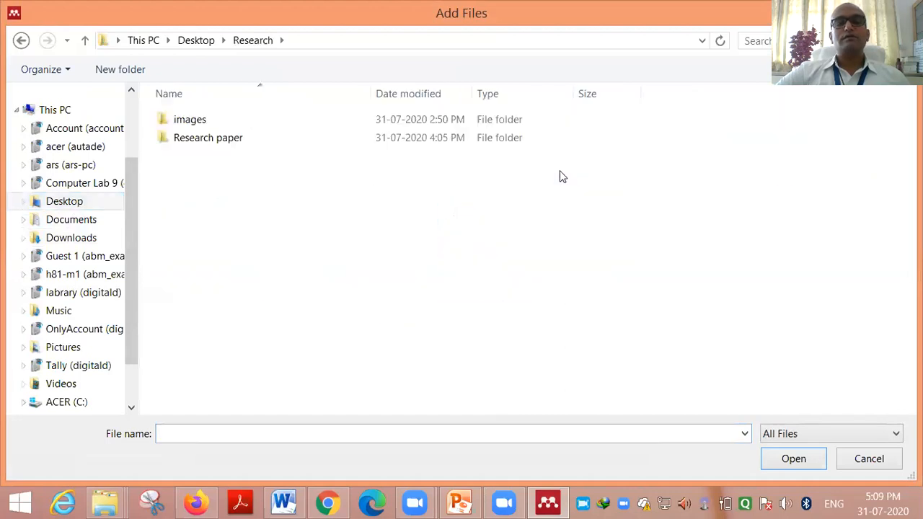
{"action": "double_click", "coordinate": [290, 139]}
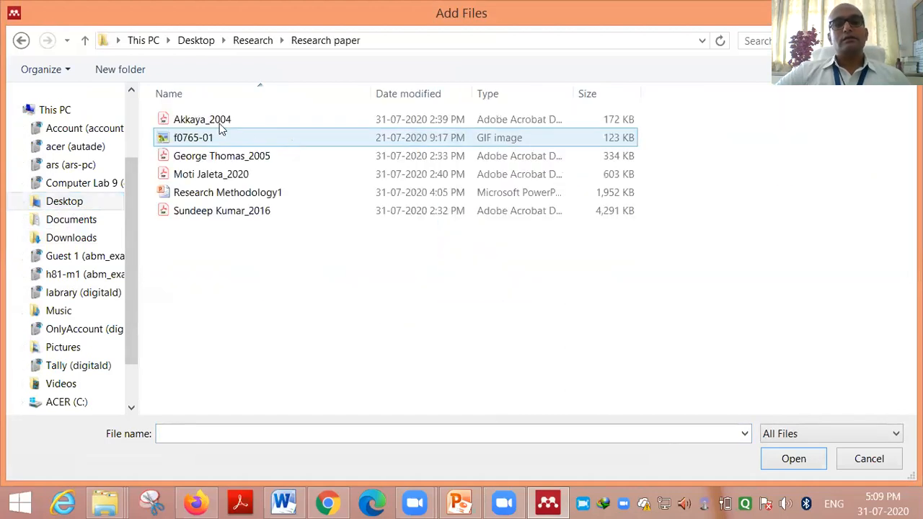
Import the four PDF papers from 2004, 2005, 2020 and 2016 together into the Demo folder.
{"action": "left_click", "coordinate": [221, 127]}
{"action": "left_click", "coordinate": [194, 155], "text": "ctrl"}
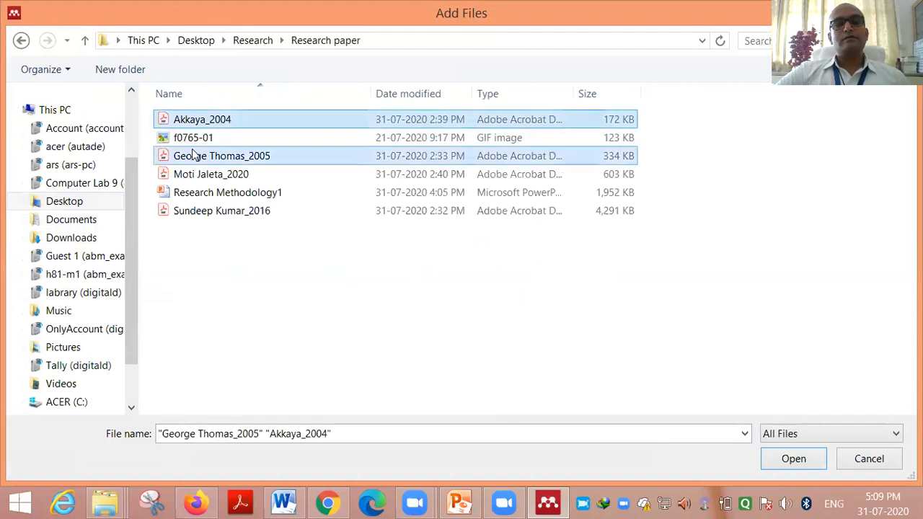
{"action": "left_click", "coordinate": [189, 174], "text": "ctrl"}
{"action": "left_click", "coordinate": [186, 210], "text": "ctrl"}
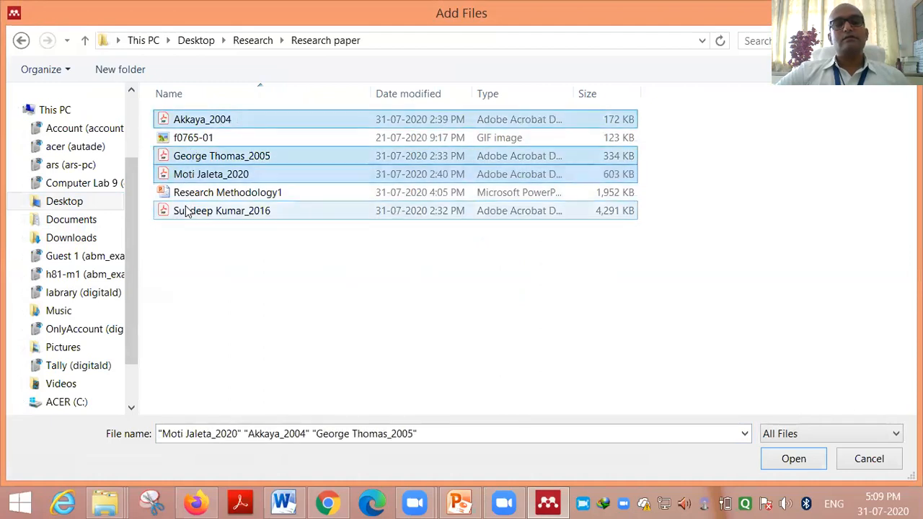
{"action": "left_click", "coordinate": [186, 211], "text": "ctrl"}
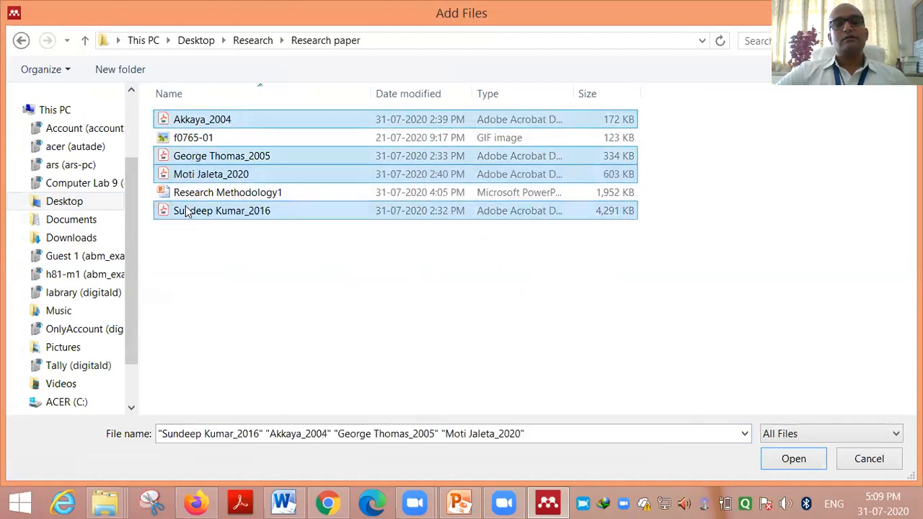
{"action": "left_click", "coordinate": [775, 463]}
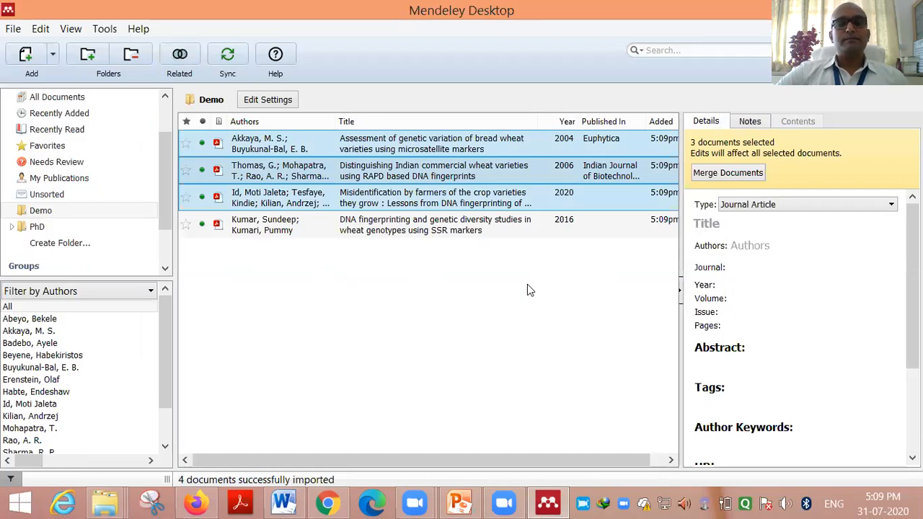
Examine the extracted details of the imported papers, ending with the 2004 bread wheat microsatellite article.
{"action": "left_click", "coordinate": [415, 143]}
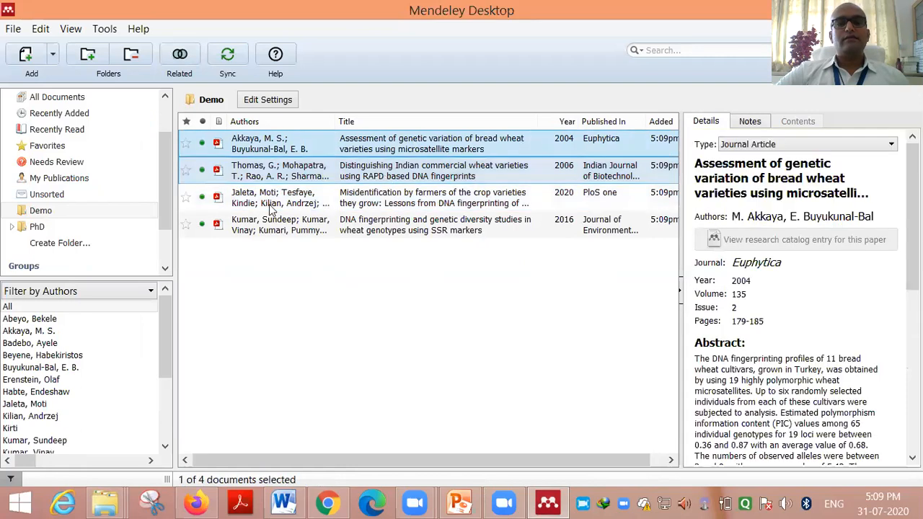
{"action": "key", "text": "Down"}
{"action": "left_click", "coordinate": [259, 224]}
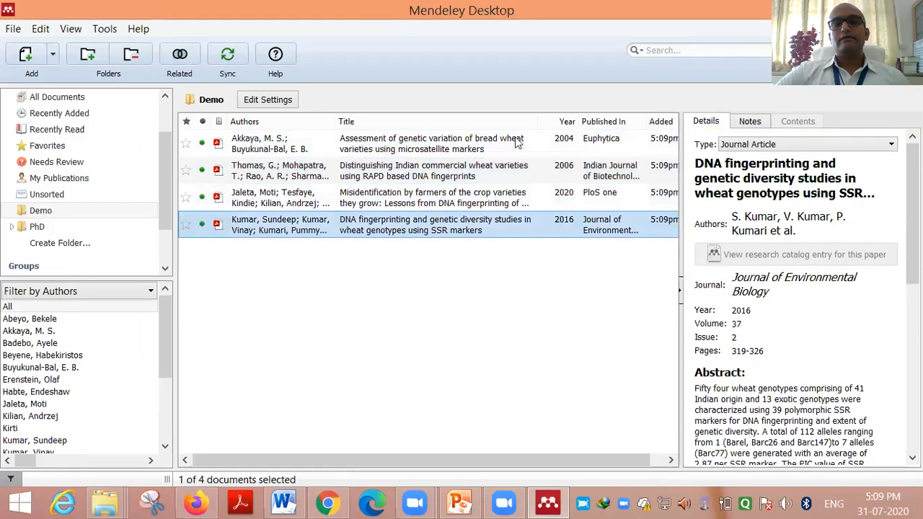
{"action": "left_click", "coordinate": [517, 143]}
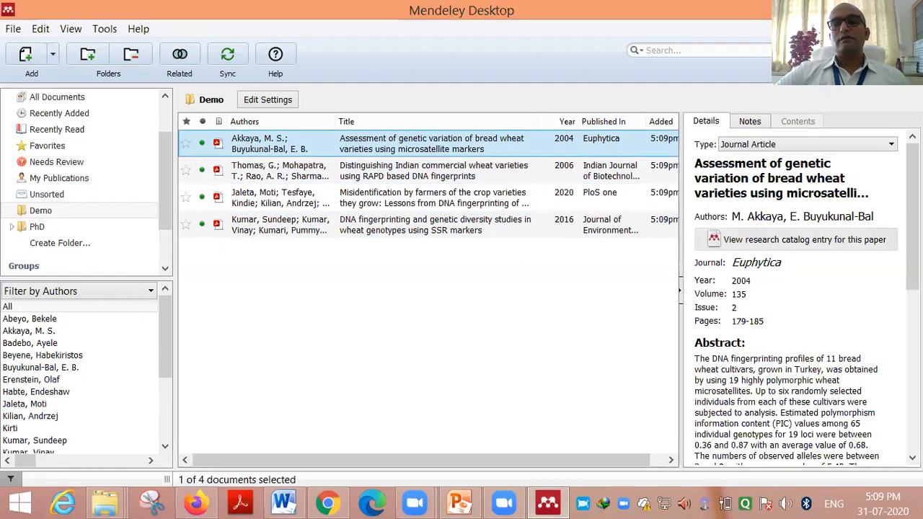
{"action": "left_click", "coordinate": [913, 204]}
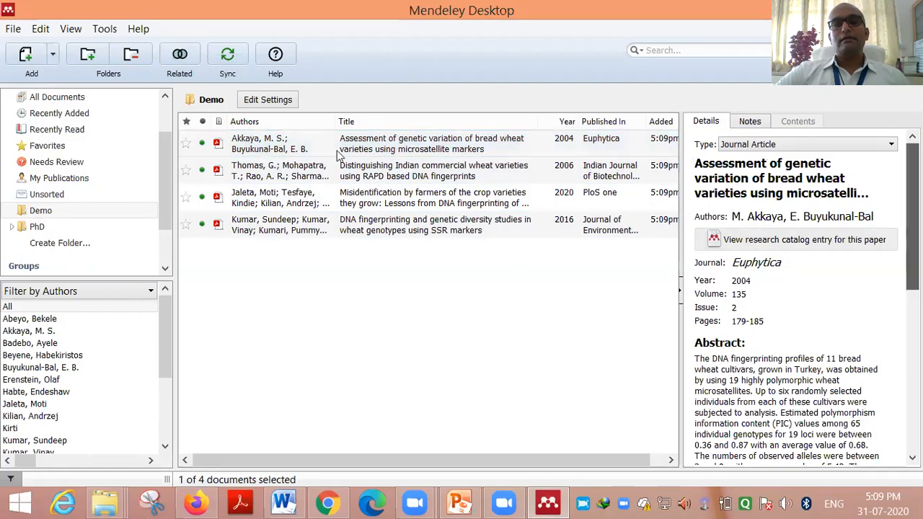
Examine the 2004 bread wheat article's details: document type choices, authors, journal, year, volume and pages.
{"action": "left_click", "coordinate": [238, 146]}
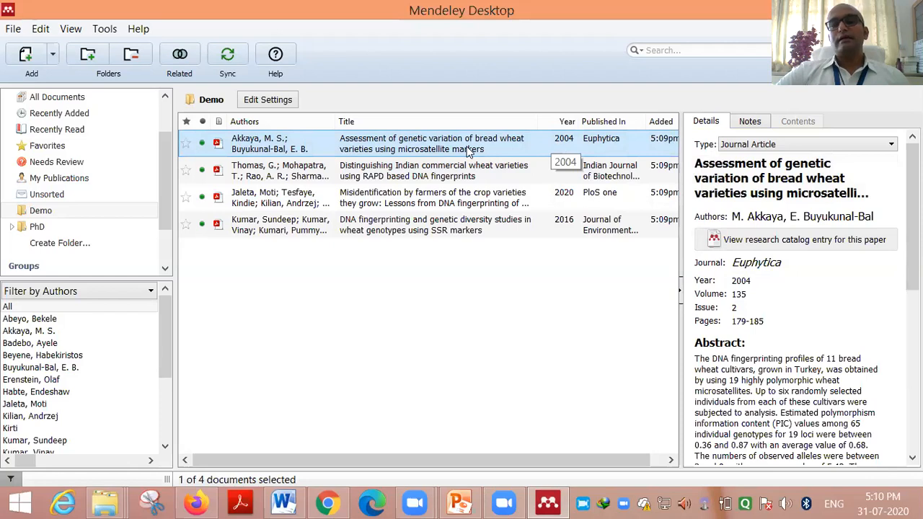
{"action": "left_click", "coordinate": [731, 170]}
{"action": "left_click", "coordinate": [782, 146]}
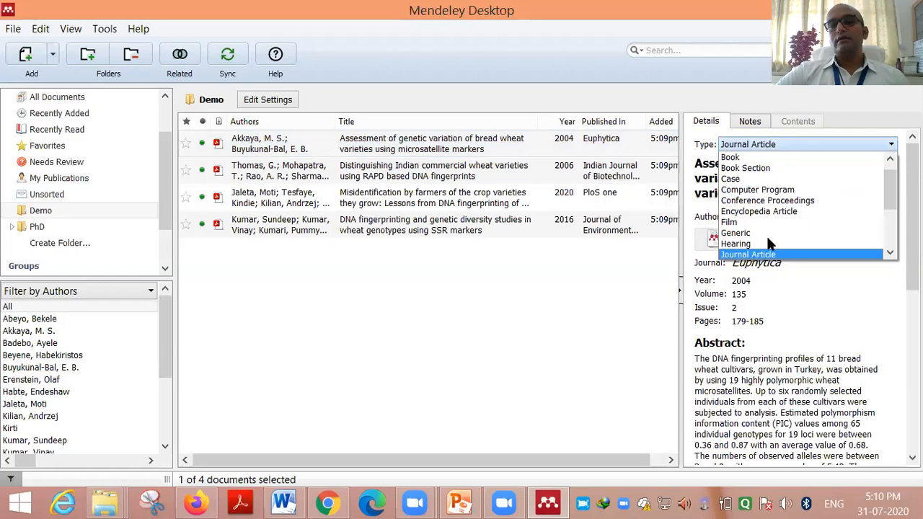
{"action": "key", "text": "Escape"}
{"action": "left_click", "coordinate": [784, 216]}
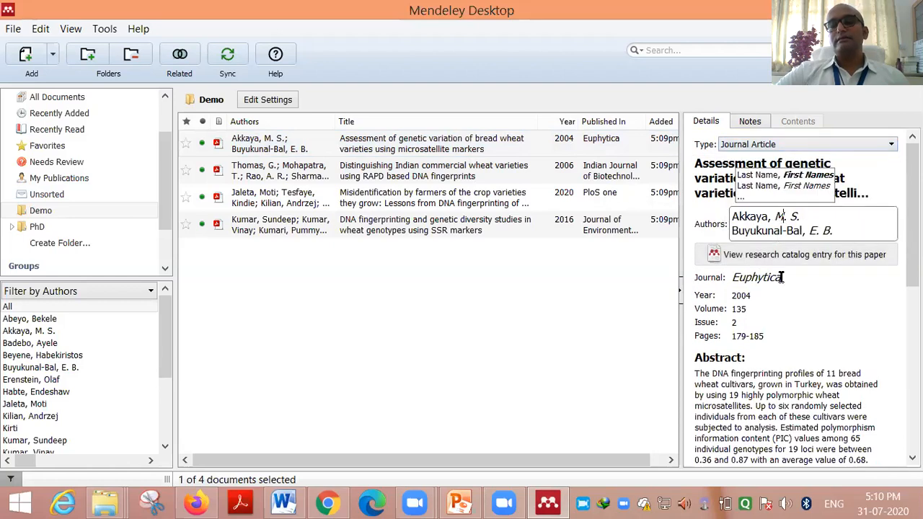
{"action": "left_click", "coordinate": [744, 282]}
{"action": "left_click", "coordinate": [739, 293]}
{"action": "left_click", "coordinate": [737, 308]}
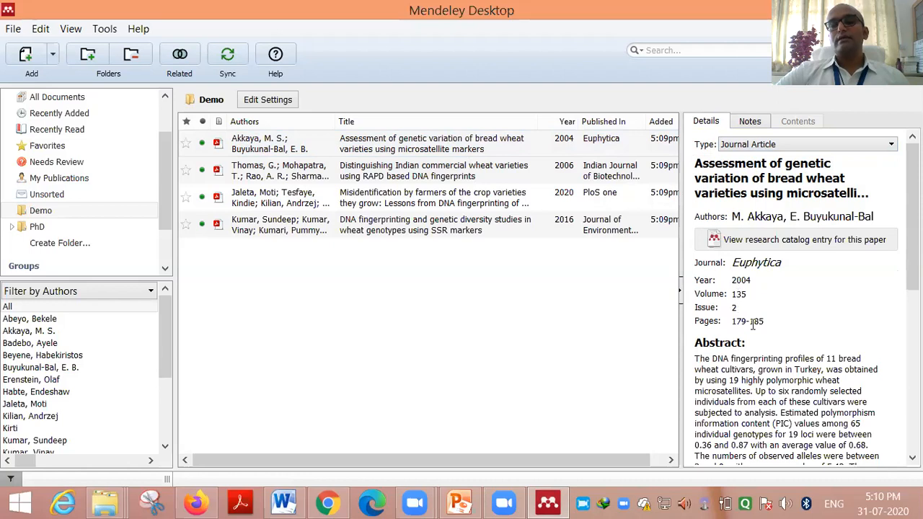
{"action": "left_click", "coordinate": [751, 320]}
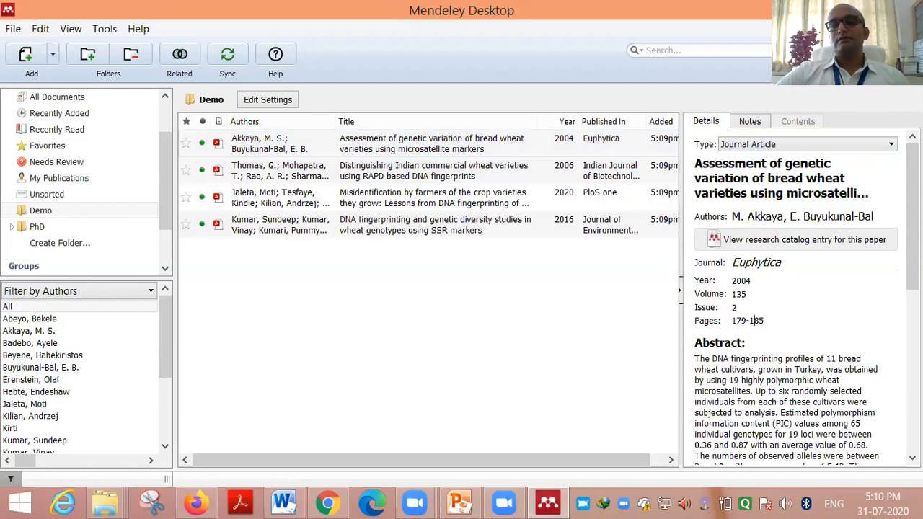
{"action": "mouse_move", "coordinate": [913, 216]}
{"action": "left_mouse_down"}
{"action": "mouse_move", "coordinate": [913, 379]}
{"action": "mouse_move", "coordinate": [913, 216]}
{"action": "left_mouse_up"}
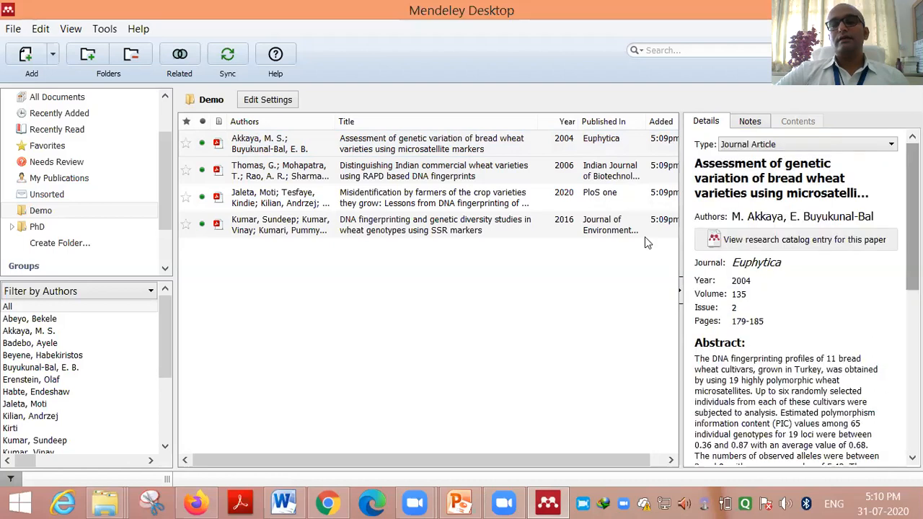
Compare the extracted details of the RAPD fingerprinting and crop misidentification papers, and return to the 2004 bread wheat article.
{"action": "left_click", "coordinate": [561, 170]}
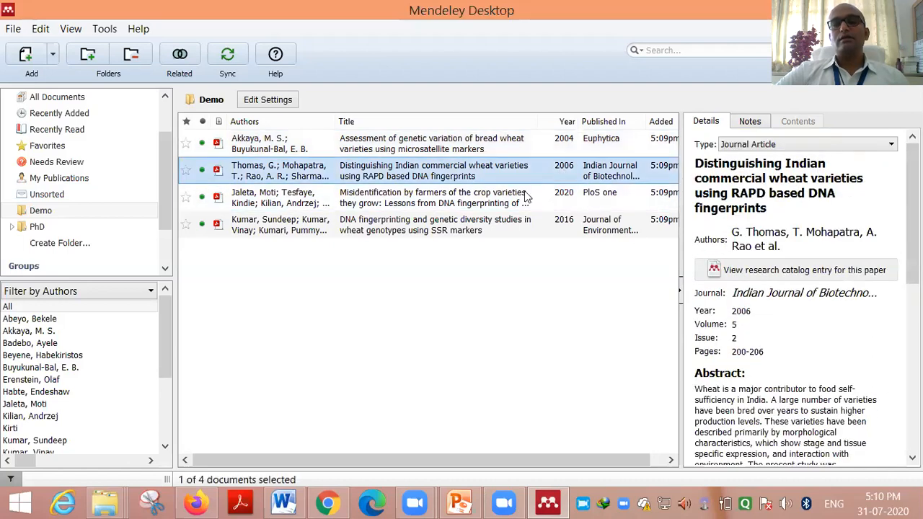
{"action": "left_click", "coordinate": [526, 196]}
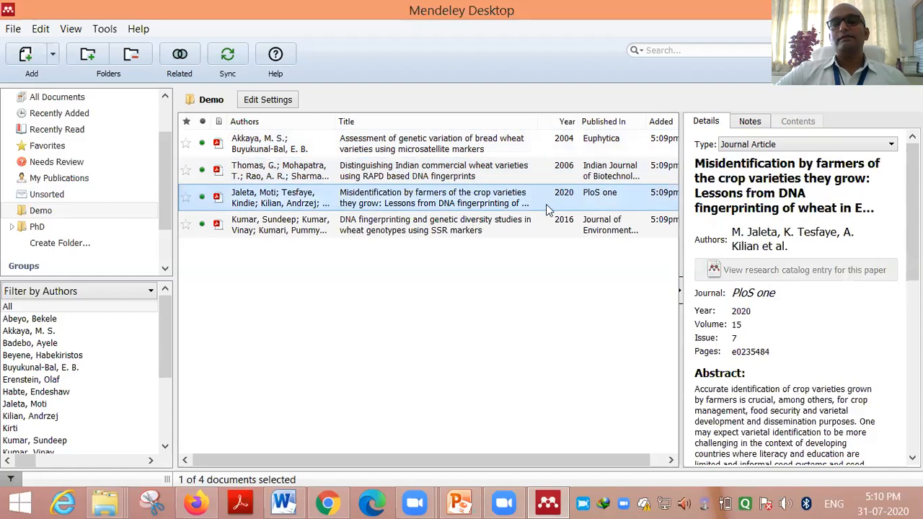
{"action": "key", "text": "Down"}
{"action": "key", "text": "Up"}
{"action": "key", "text": "Up"}
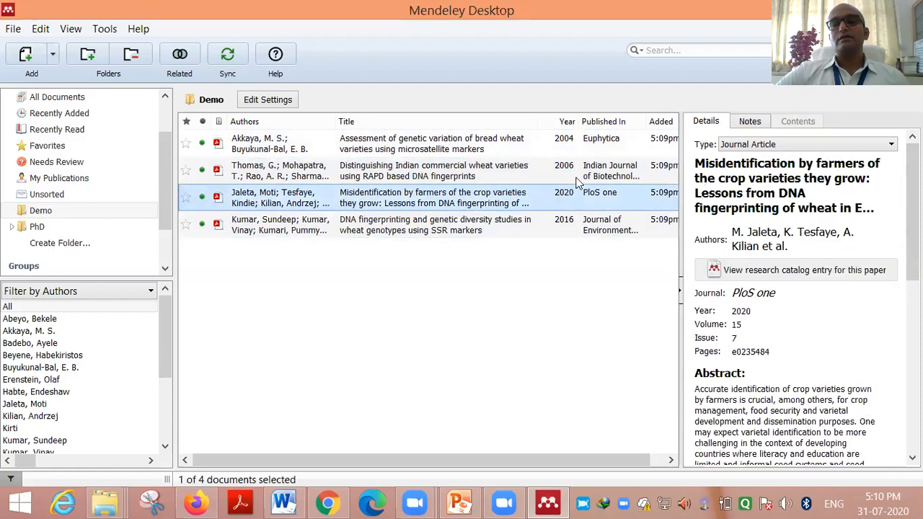
{"action": "left_click", "coordinate": [525, 150]}
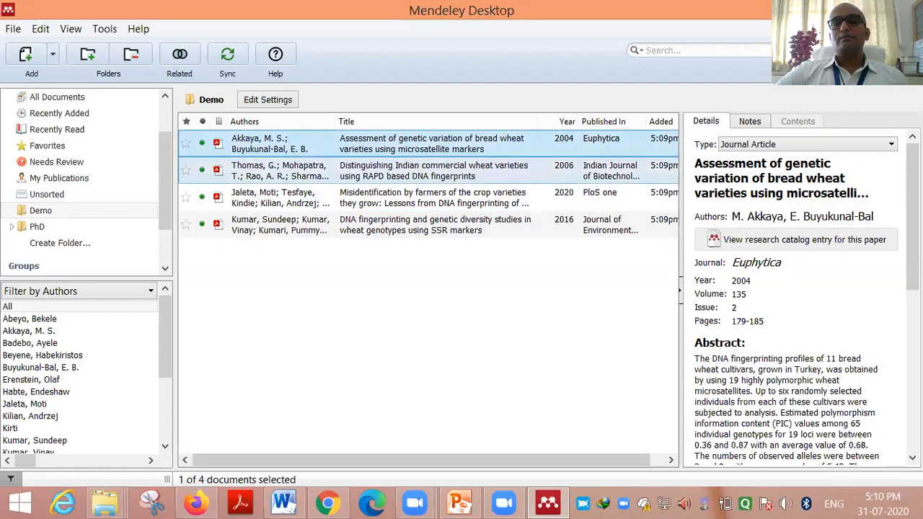
Switch to the blank Word document and open the Mendeley citation search to examine its library choices.
{"action": "left_click", "coordinate": [846, 8]}
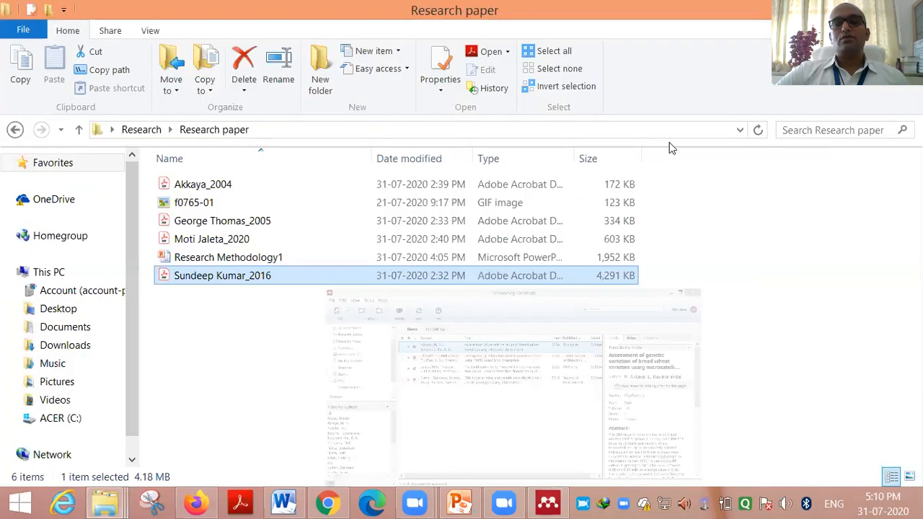
{"action": "left_click", "coordinate": [294, 504]}
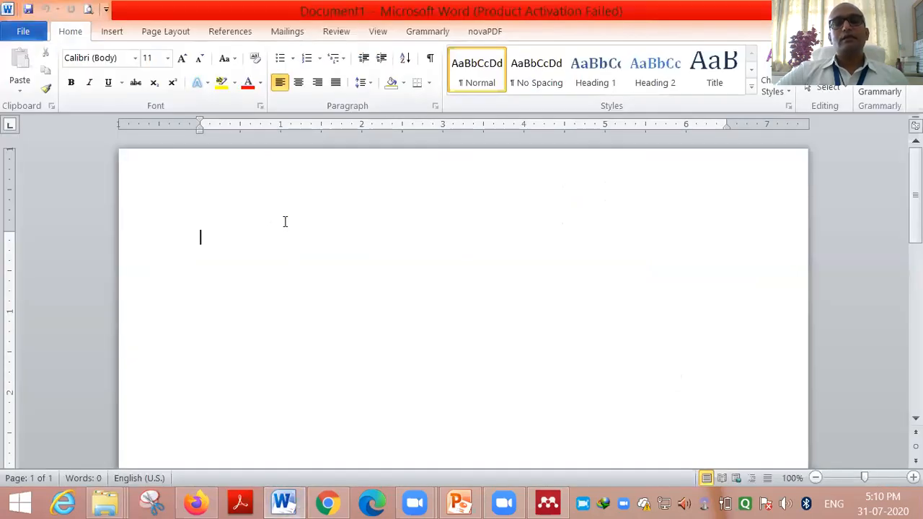
{"action": "double_click", "coordinate": [234, 33]}
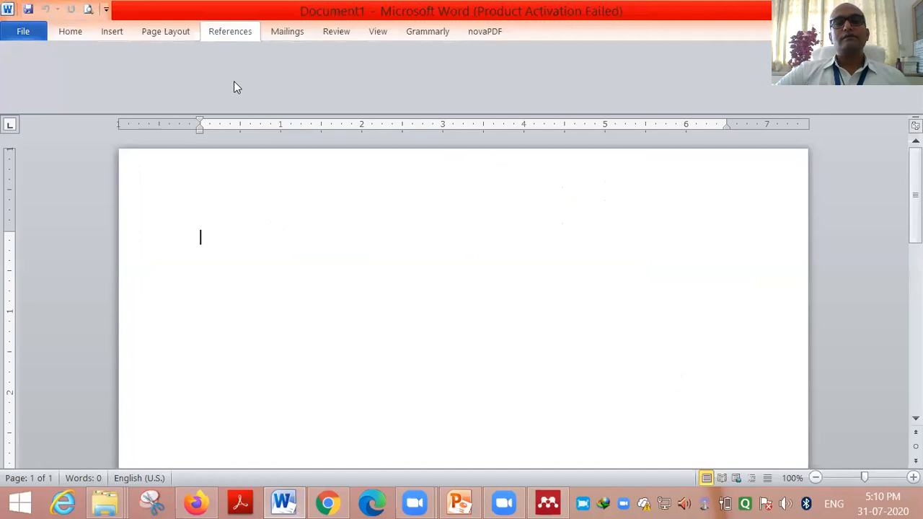
{"action": "double_click", "coordinate": [226, 34]}
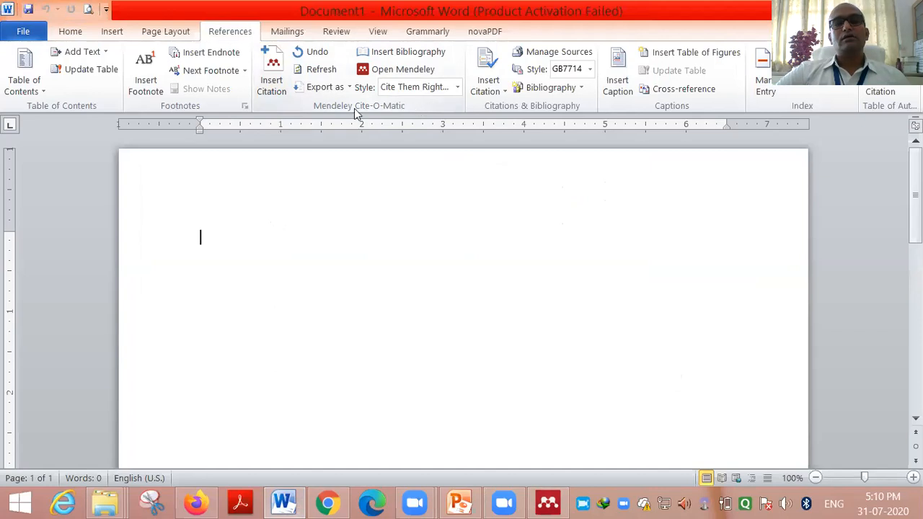
{"action": "left_click", "coordinate": [280, 79]}
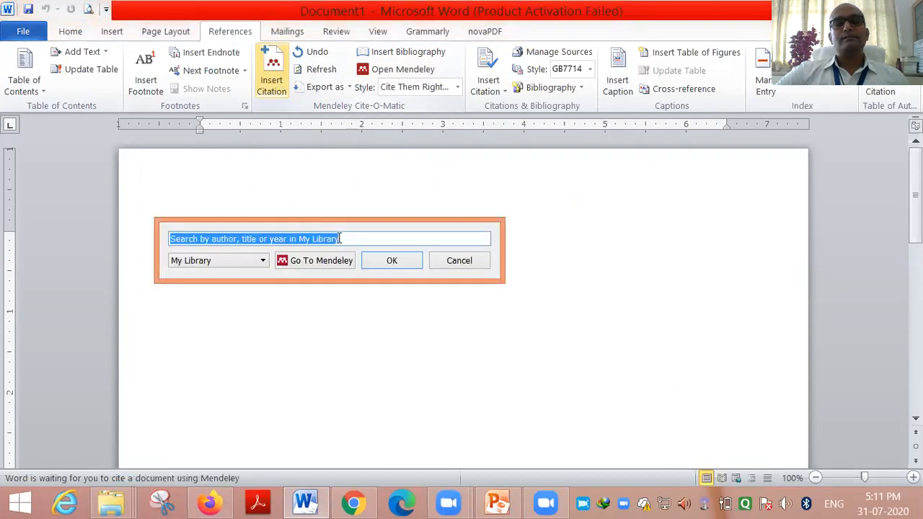
{"action": "left_click", "coordinate": [258, 261]}
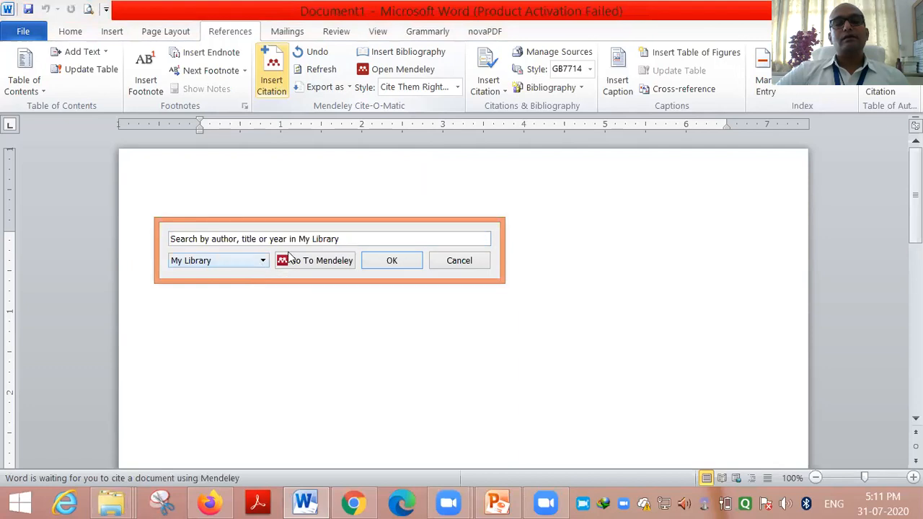
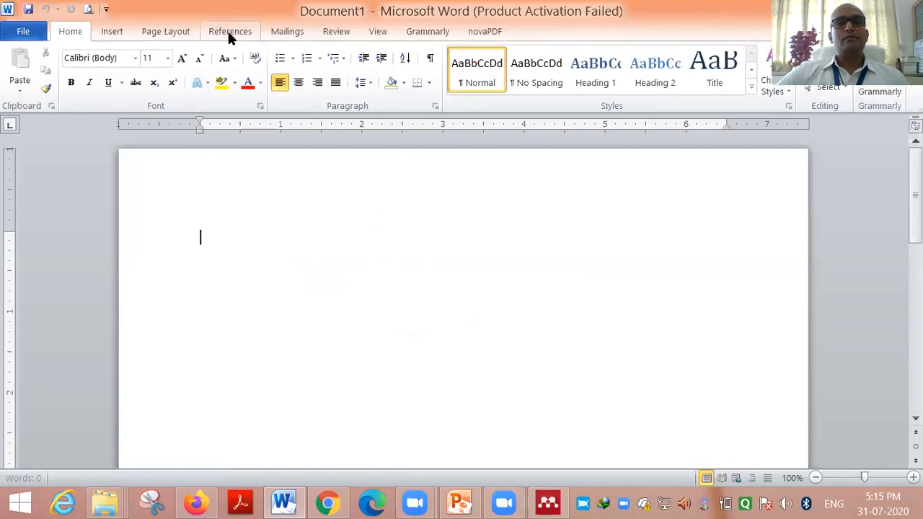
Dismiss the Office activation wizard, examine Word's Source Manager with its master and current lists, and close it.
{"action": "left_click", "coordinate": [230, 33]}
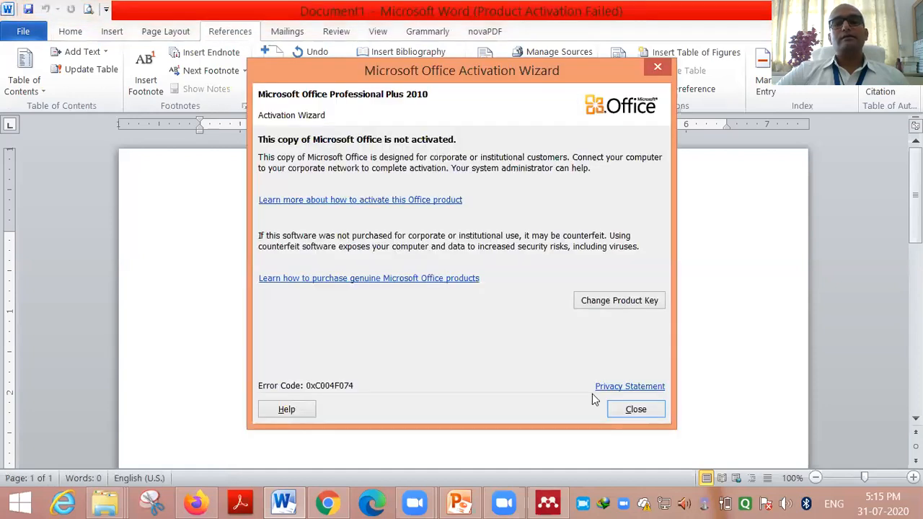
{"action": "left_click", "coordinate": [626, 408]}
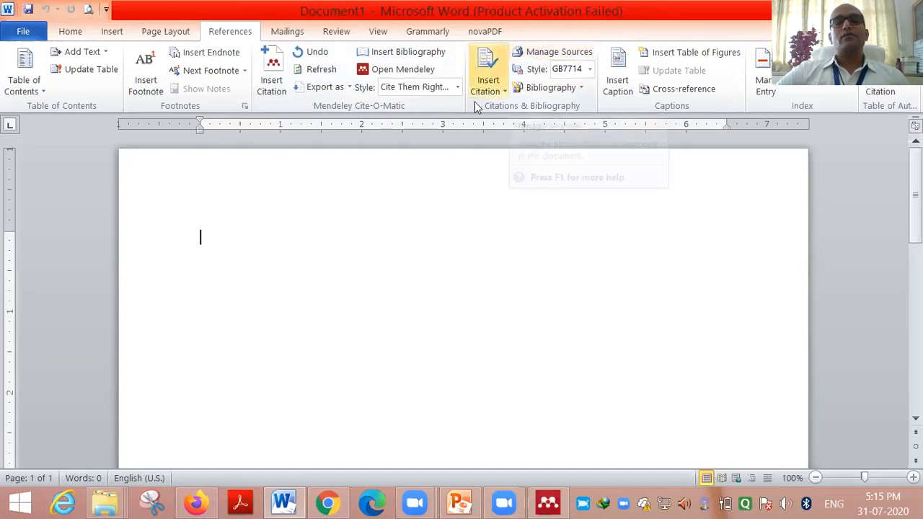
{"action": "left_click", "coordinate": [546, 49]}
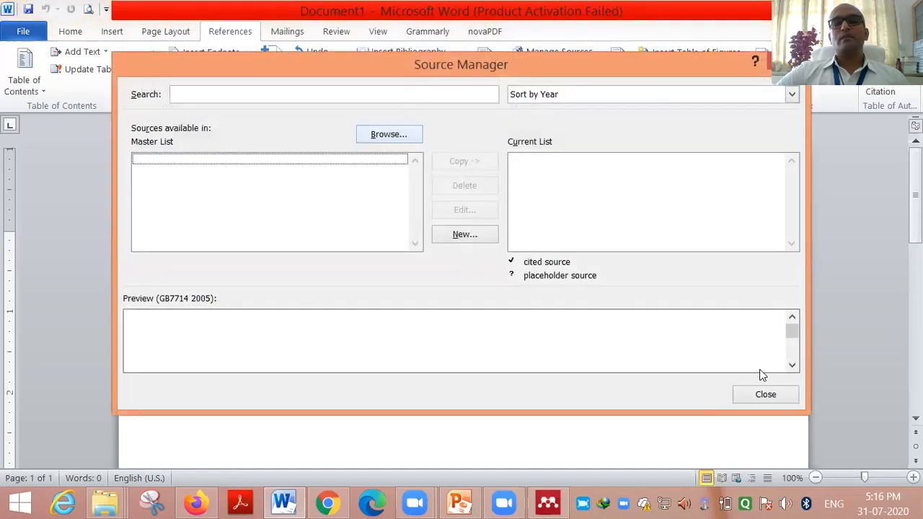
{"action": "left_click", "coordinate": [766, 399]}
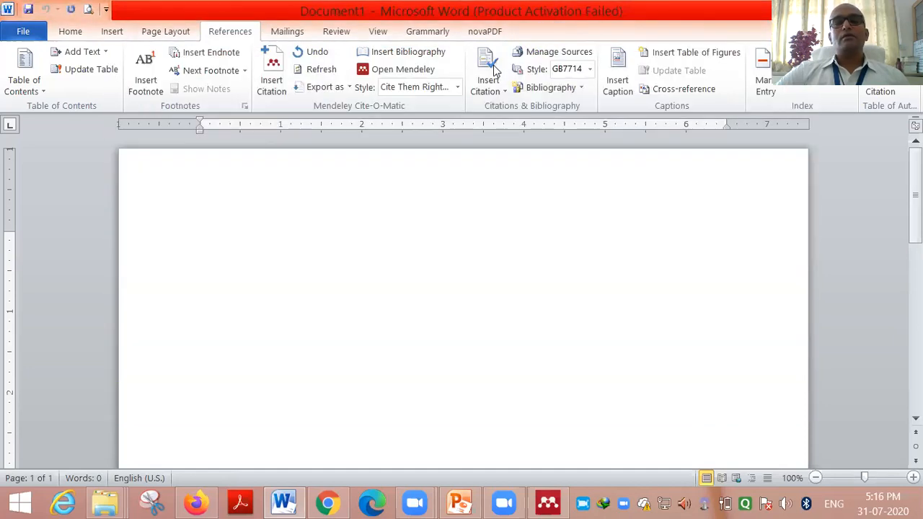
Start a new citation source with all bibliography fields shown and set its type to Journal Article.
{"action": "left_click", "coordinate": [497, 72]}
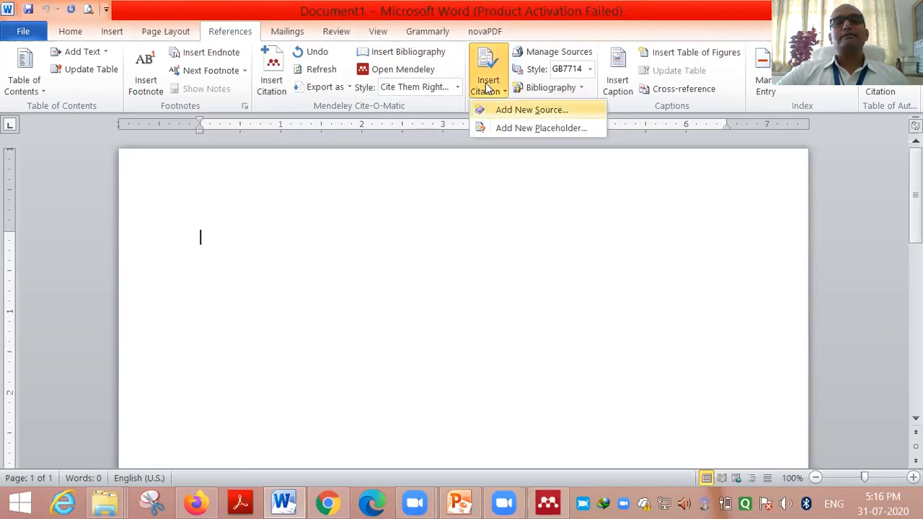
{"action": "left_click", "coordinate": [527, 112]}
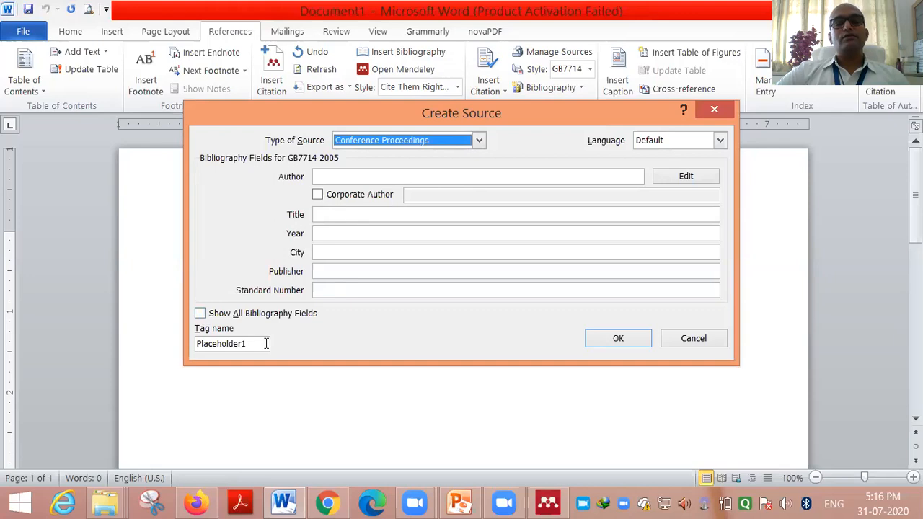
{"action": "left_click", "coordinate": [201, 314]}
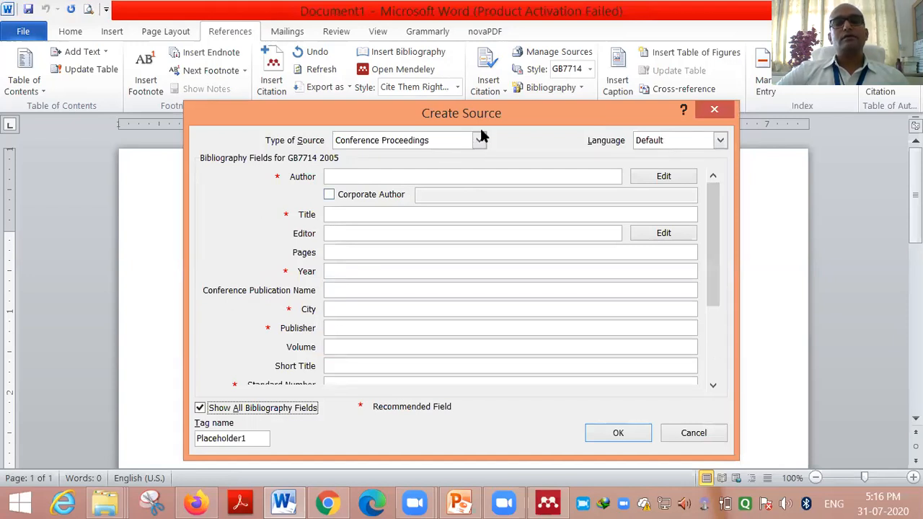
{"action": "left_click", "coordinate": [365, 142]}
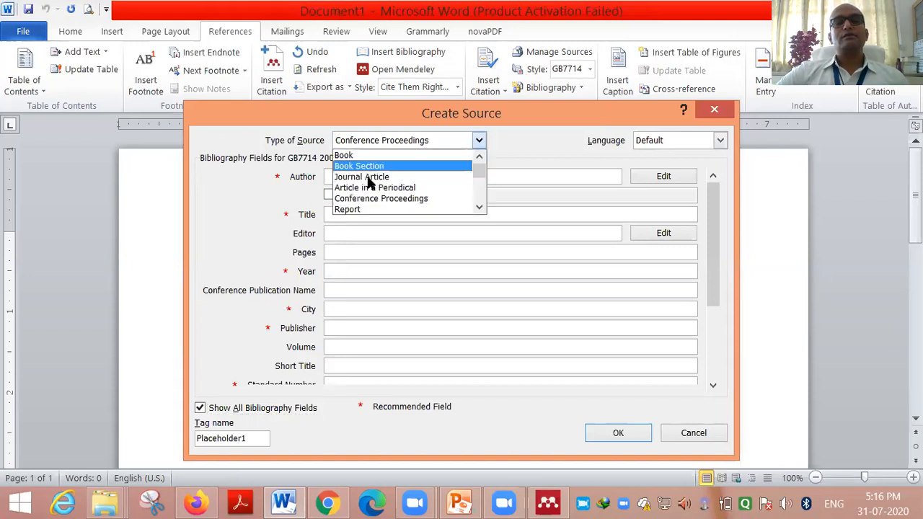
{"action": "left_click", "coordinate": [366, 177]}
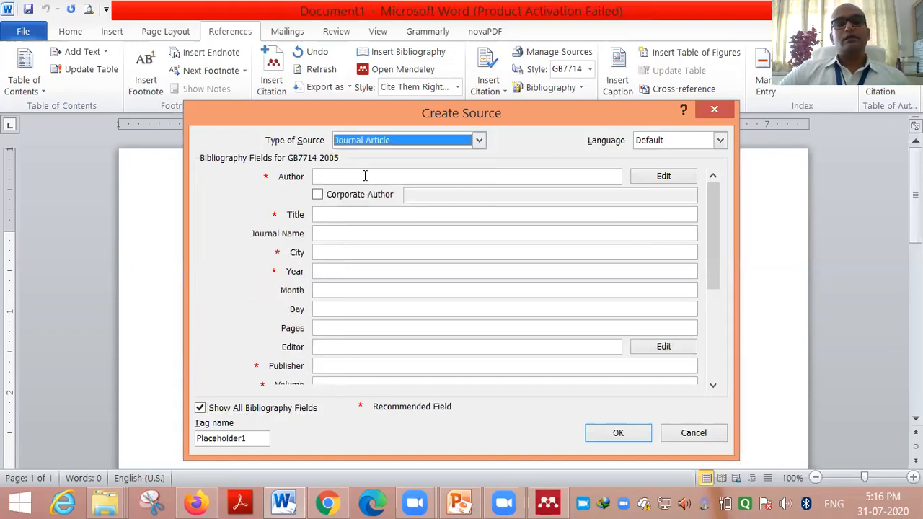
Add the source's first author with last name abcd, first name dhad and middle name ghghg.
{"action": "left_click", "coordinate": [359, 175]}
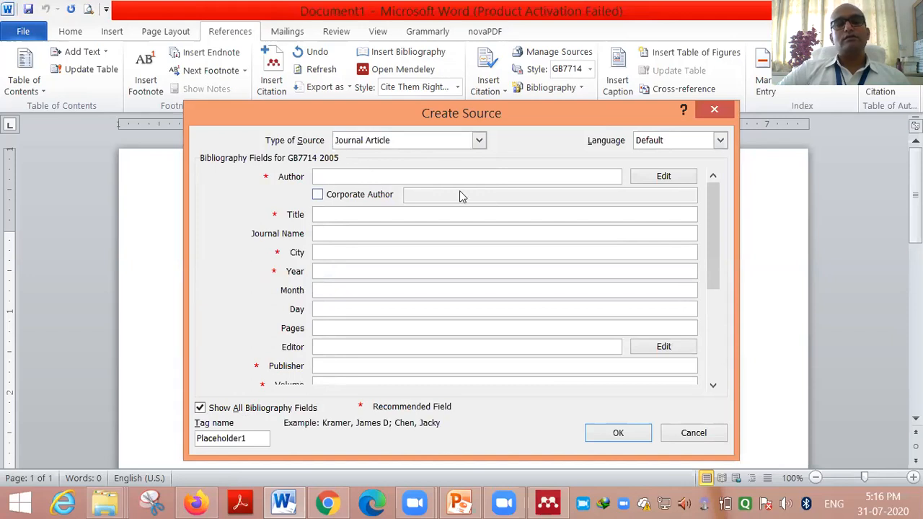
{"action": "left_click", "coordinate": [665, 177]}
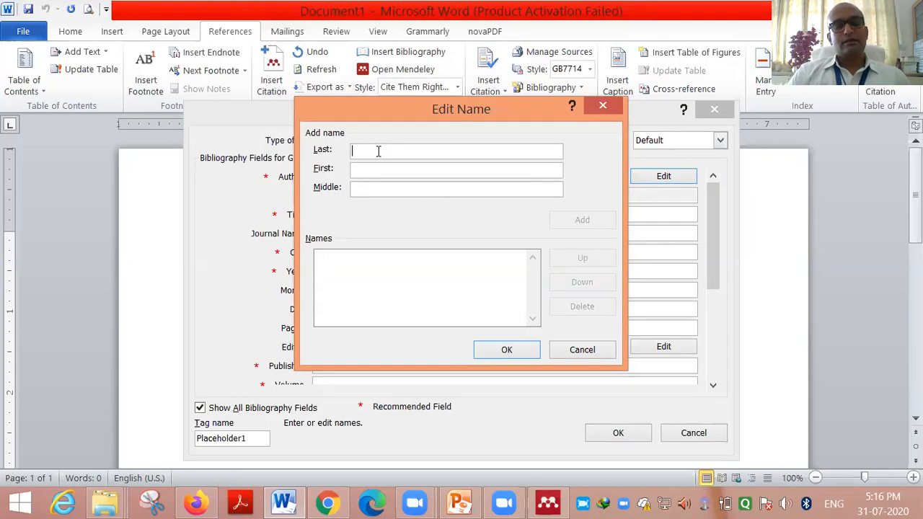
{"action": "type", "text": "abcd"}
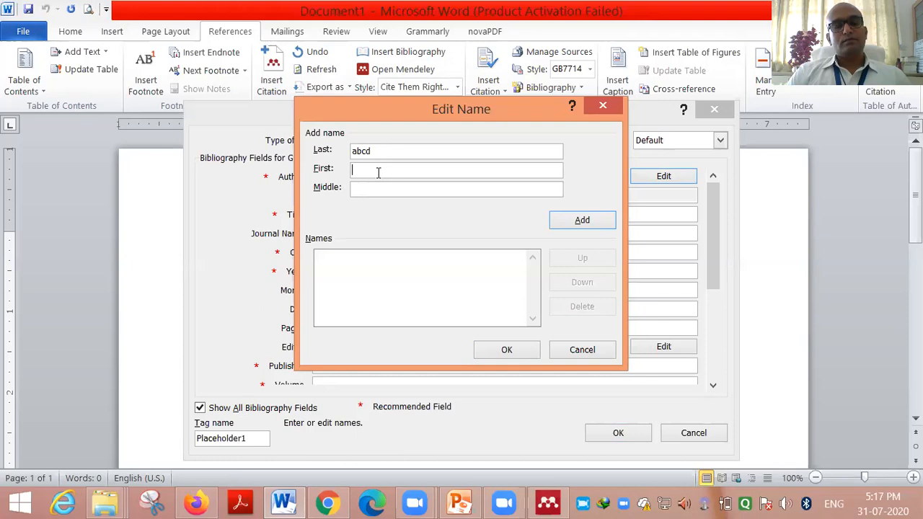
{"action": "type", "text": "dhad"}
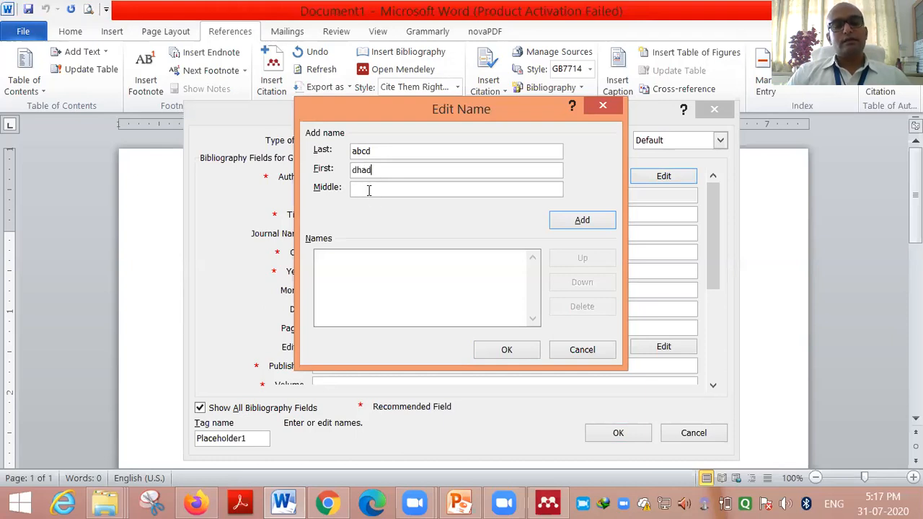
{"action": "type", "text": "ghghg"}
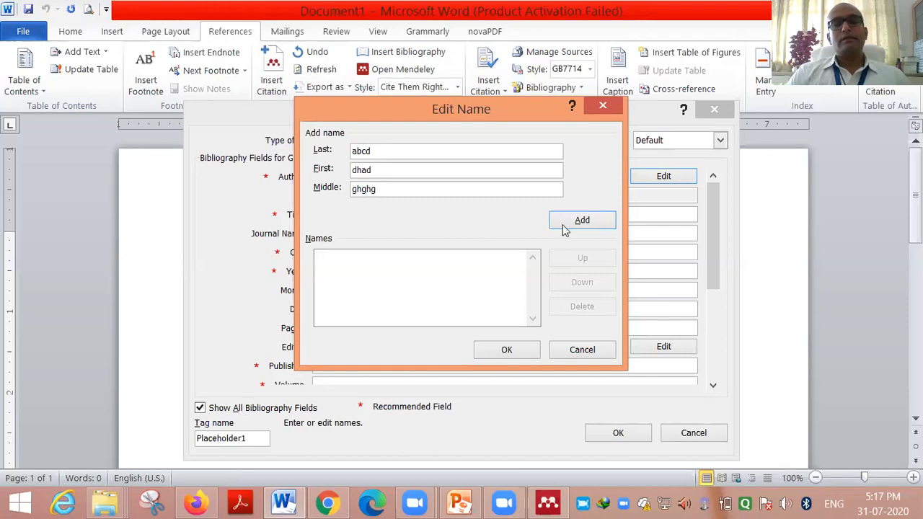
{"action": "key", "text": "Return"}
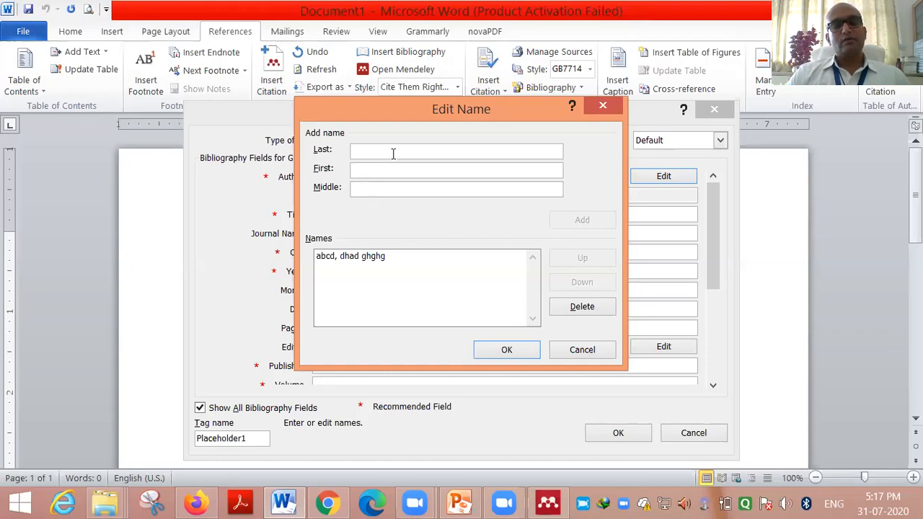
Add a second author with last name aaaa, first name bbbb and middle name cccc.
{"action": "type", "text": "aaaa"}
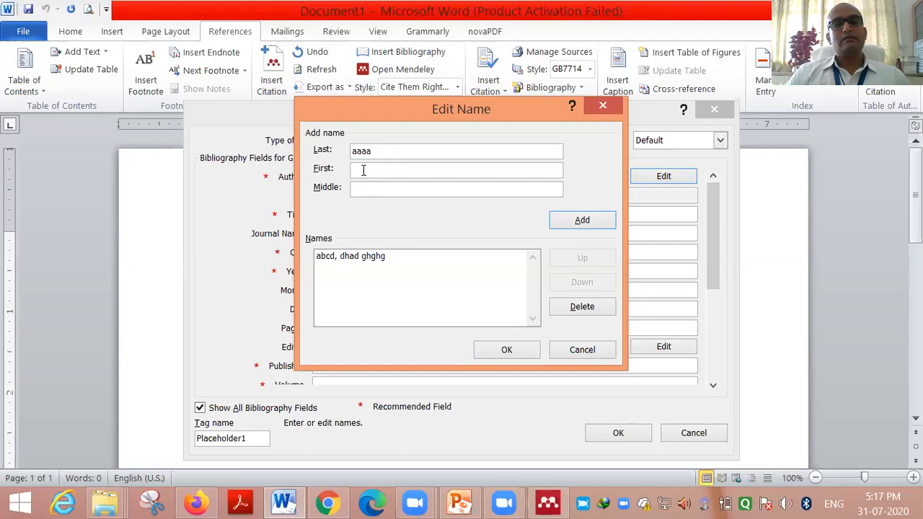
{"action": "type", "text": "bb"}
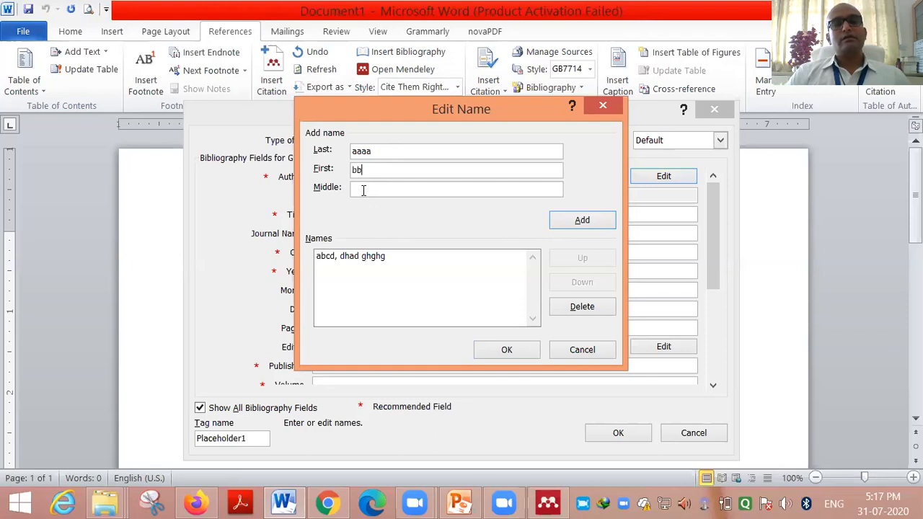
{"action": "type", "text": "bbcccc"}
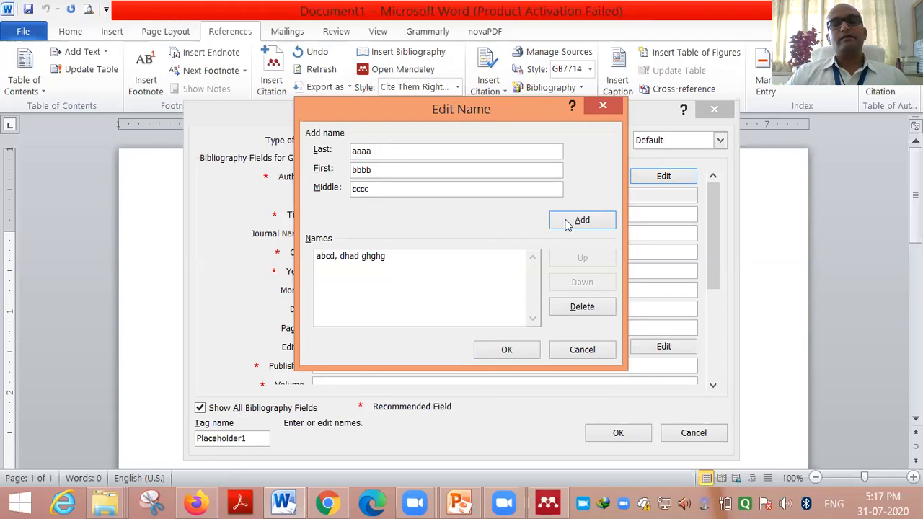
{"action": "key", "text": "Return"}
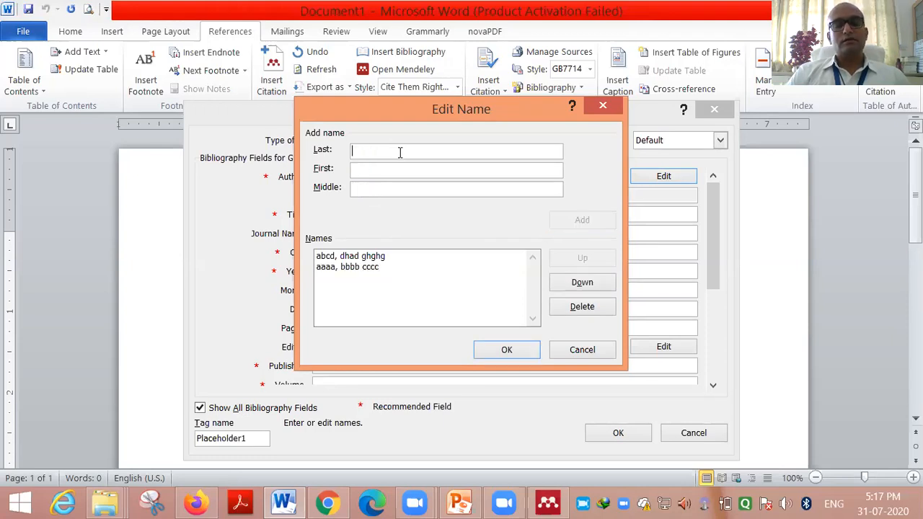
Add a third author with last name jjjj, first name llll and middle name mmmm, and confirm the author list.
{"action": "type", "text": "jjjj"}
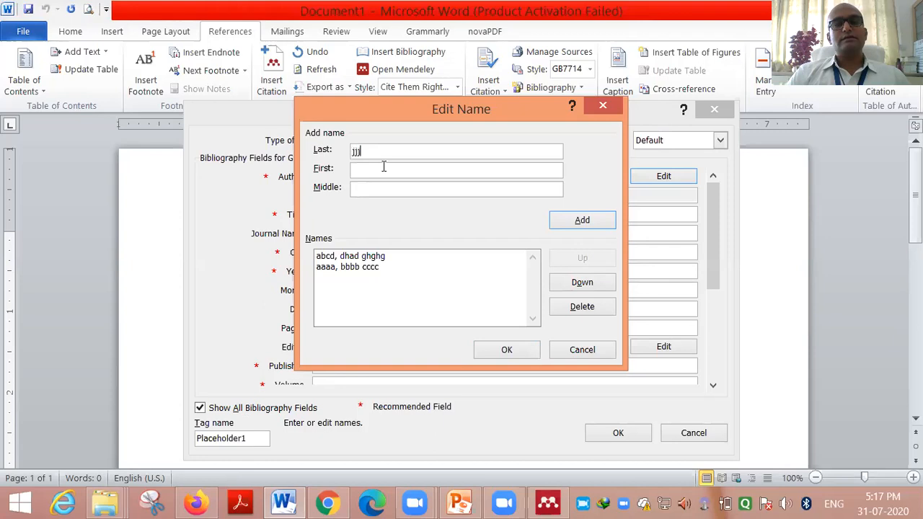
{"action": "left_click", "coordinate": [385, 166]}
{"action": "type", "text": "llll"}
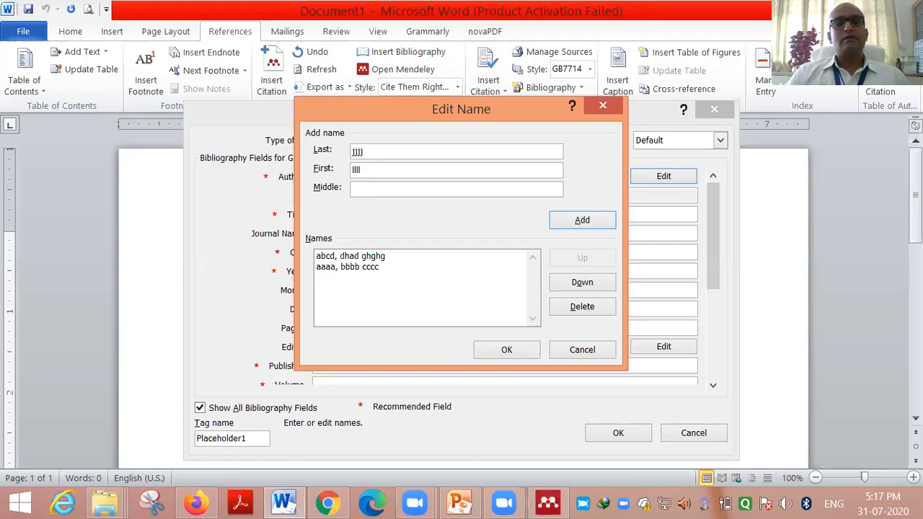
{"action": "type", "text": "mmmm"}
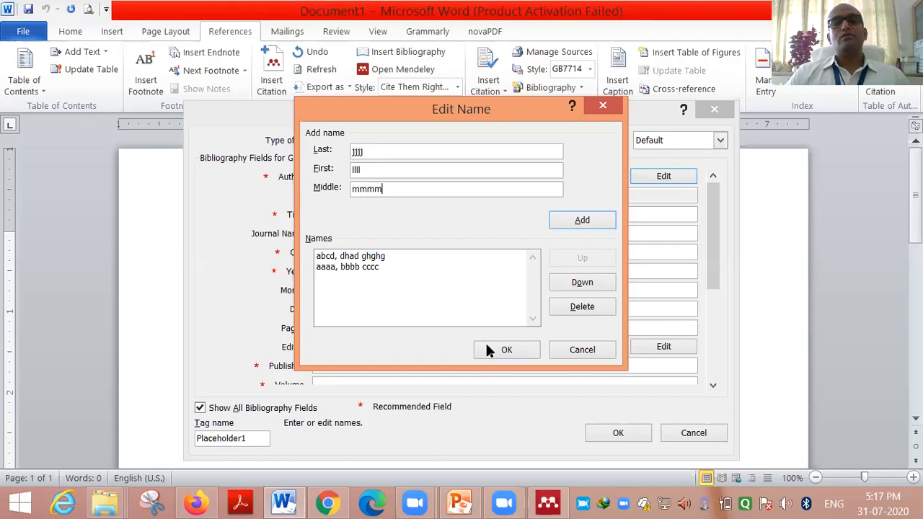
{"action": "left_click", "coordinate": [485, 350]}
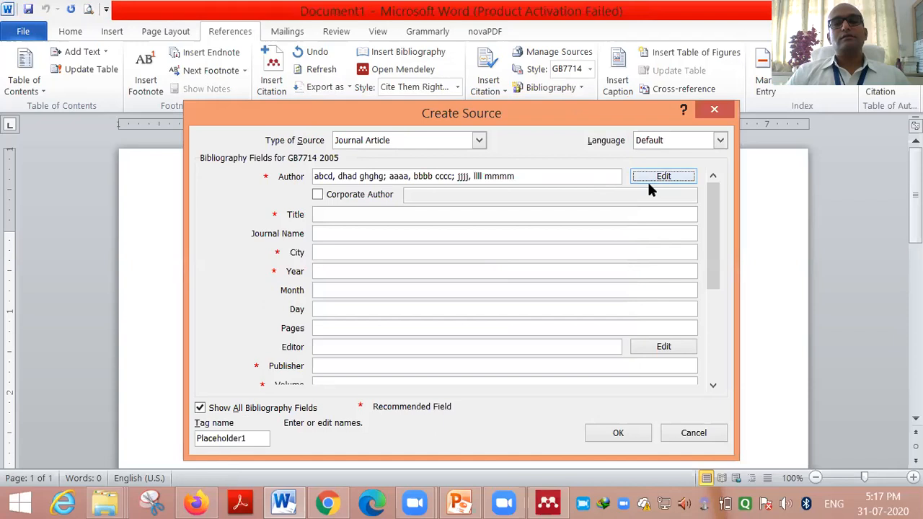
Reopen the author list and add a fourth author with last name rrrr, first name ssss and middle name iiii.
{"action": "left_click", "coordinate": [668, 178]}
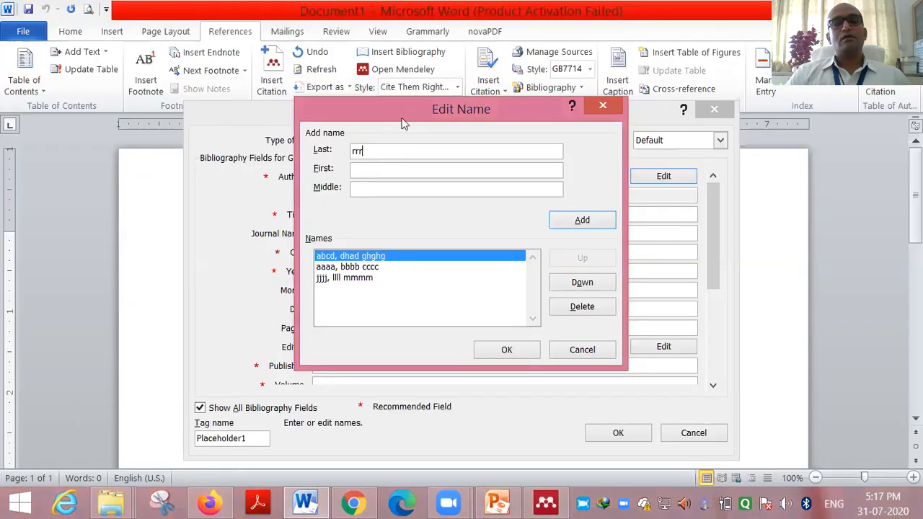
{"action": "type", "text": "rrrr"}
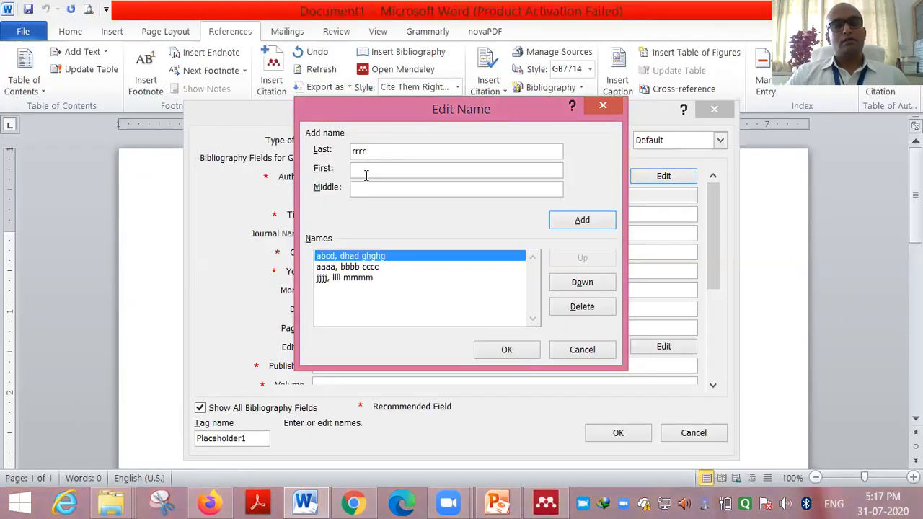
{"action": "left_click", "coordinate": [366, 170]}
{"action": "type", "text": "ssss"}
{"action": "type", "text": "iiii"}
{"action": "left_click", "coordinate": [561, 220]}
{"action": "left_click", "coordinate": [507, 350]}
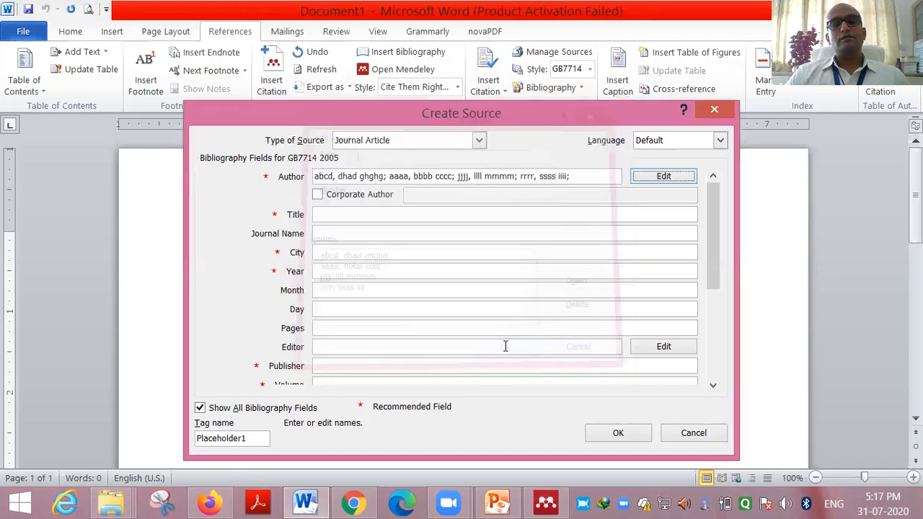
Enter the article title "DNA fingerprinting in wheat using SSR markers".
{"action": "left_click", "coordinate": [344, 219]}
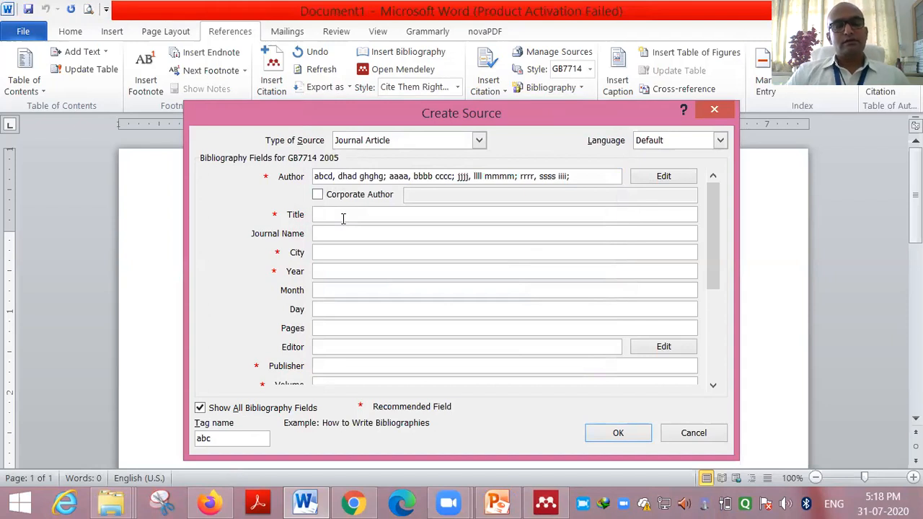
{"action": "type", "text": "DNA"}
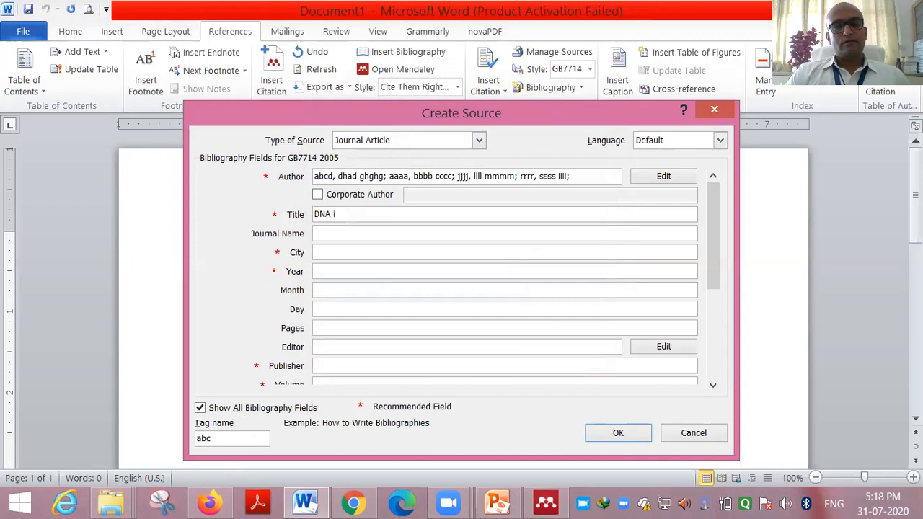
{"action": "type", "text": " finge"}
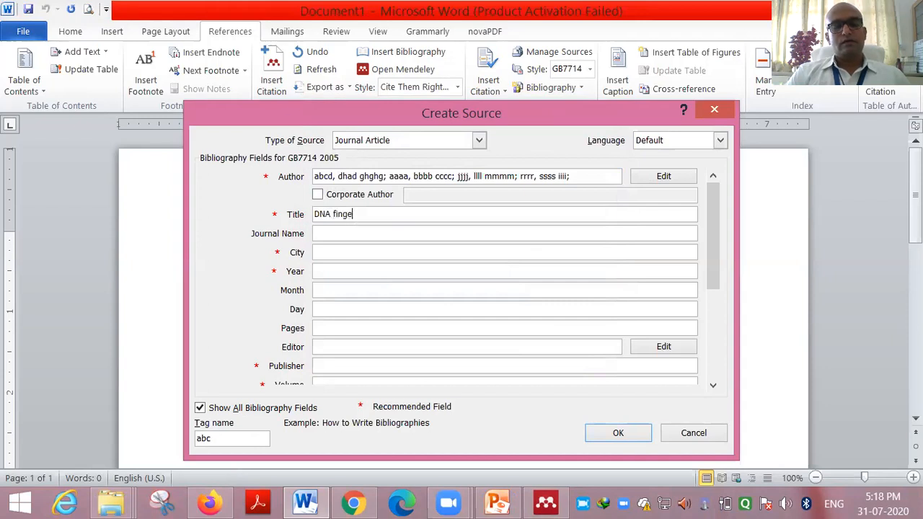
{"action": "type", "text": "rprinting in whea"}
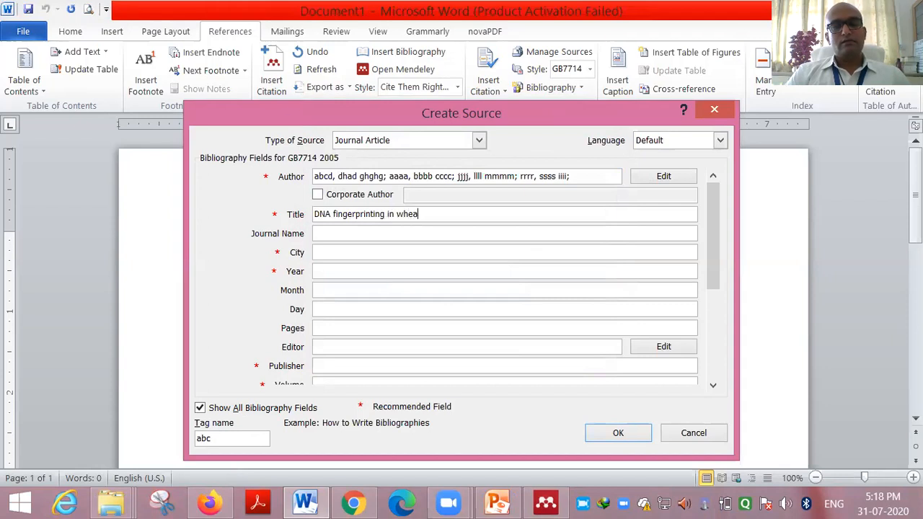
{"action": "type", "text": "t using SSR "}
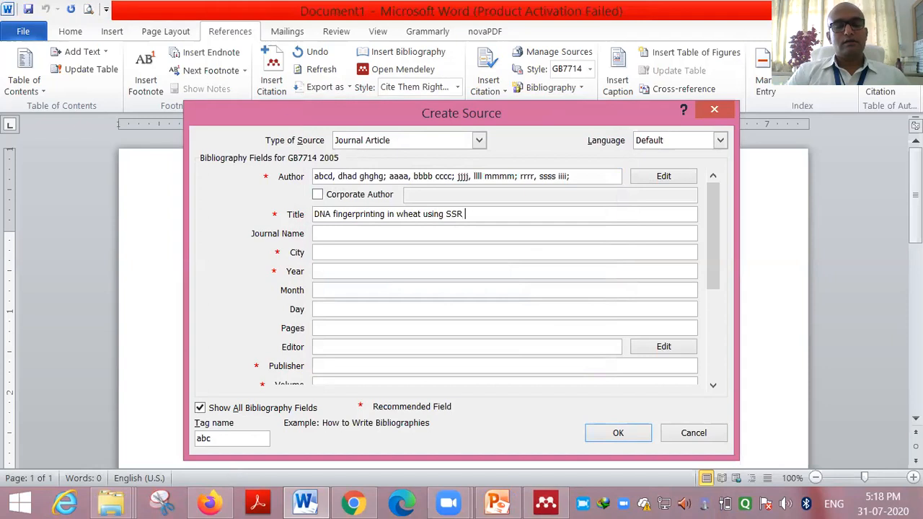
{"action": "type", "text": "markers"}
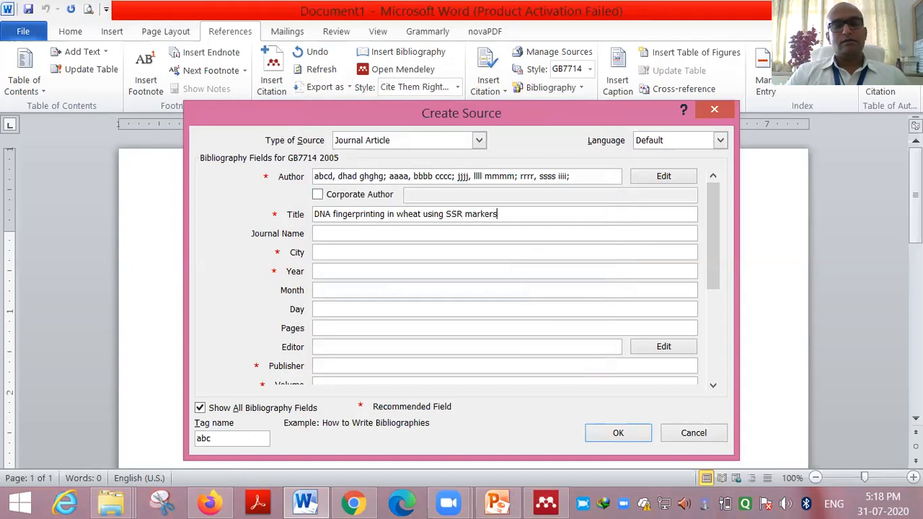
Set the source's journal name to "Biotechnology current updates".
{"action": "left_click", "coordinate": [340, 239]}
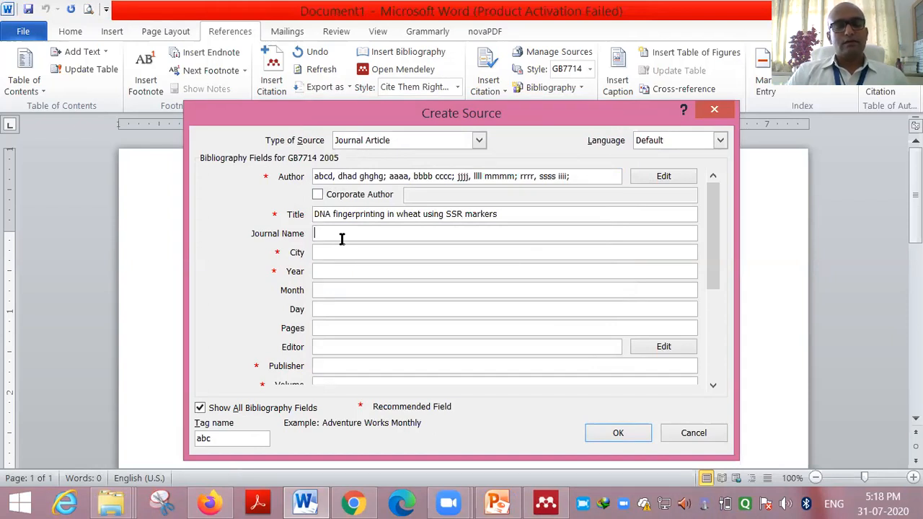
{"action": "type", "text": "Biot"}
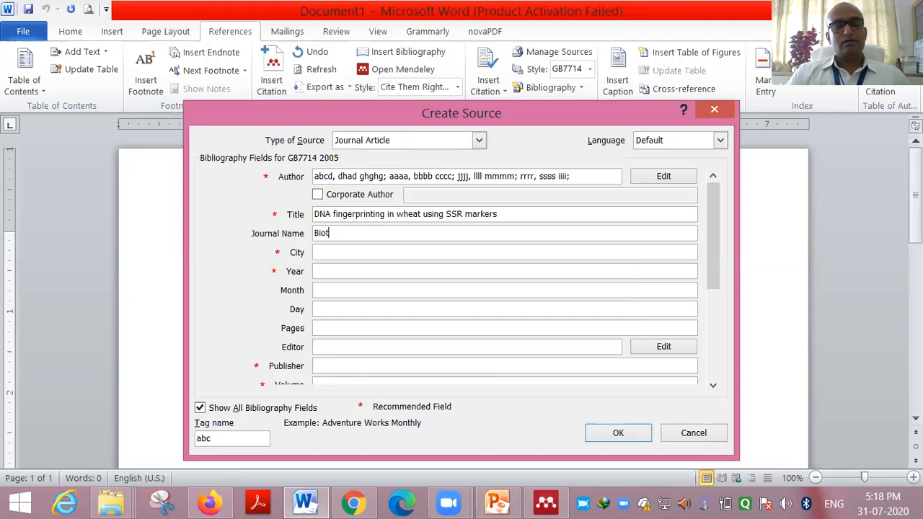
{"action": "type", "text": "echnology current u"}
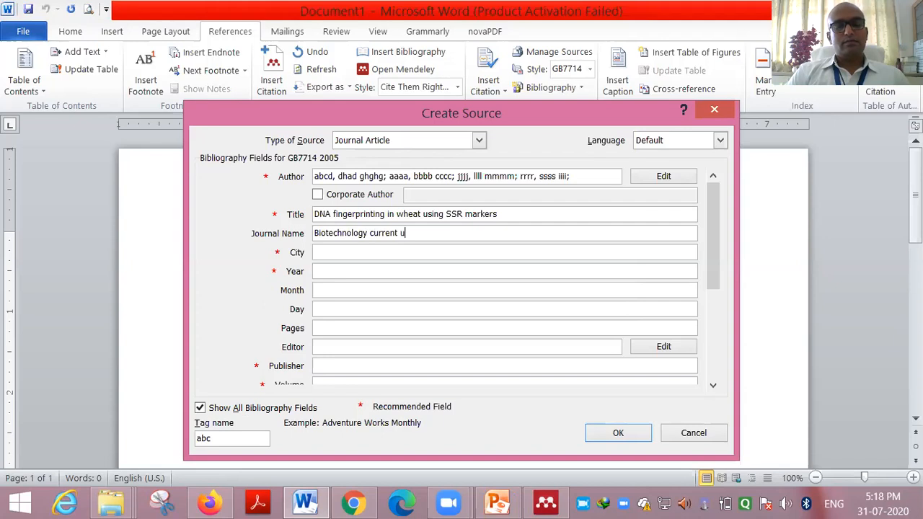
{"action": "type", "text": "dates"}
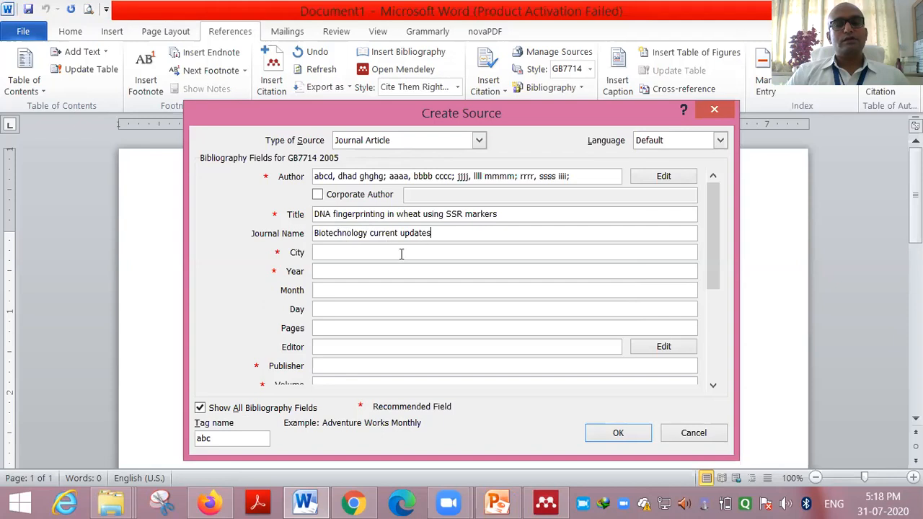
Set the source's publication year to 2020 and its page range to 10-19, leaving the city blank.
{"action": "left_click", "coordinate": [390, 252]}
{"action": "left_click", "coordinate": [364, 268]}
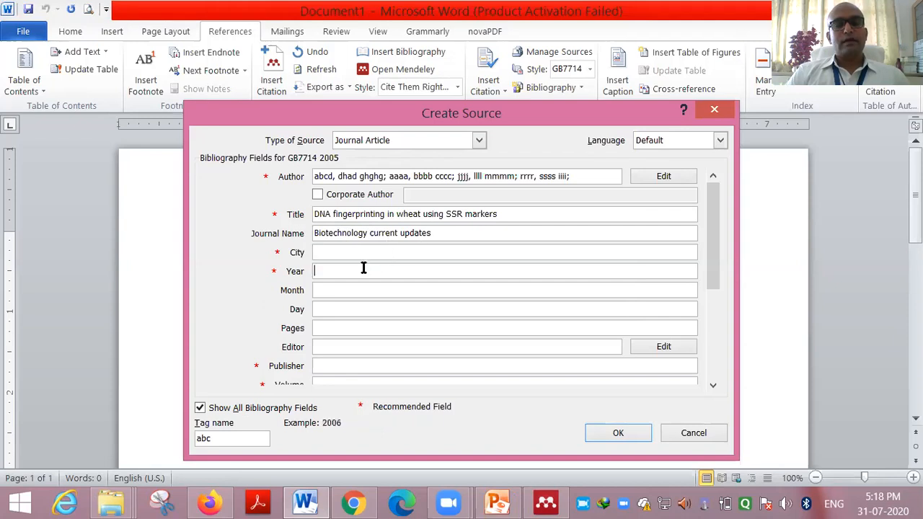
{"action": "type", "text": "2020"}
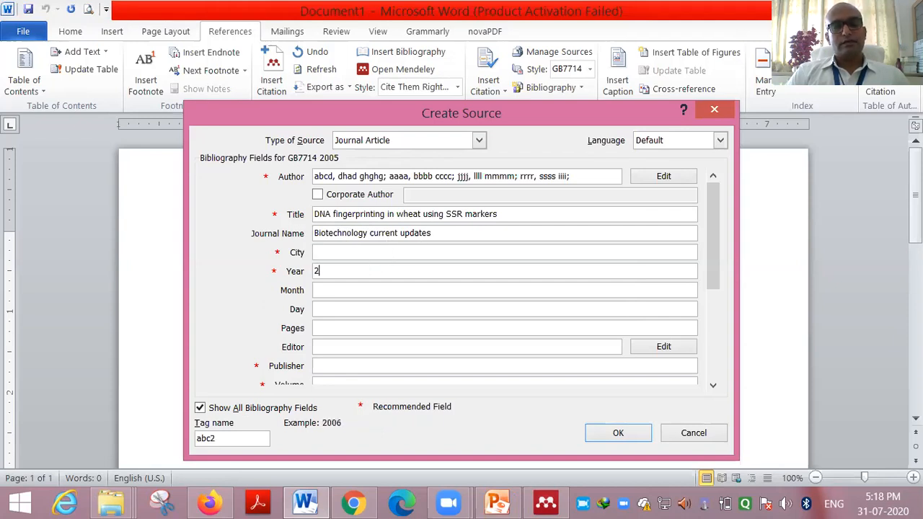
{"action": "left_click", "coordinate": [350, 330]}
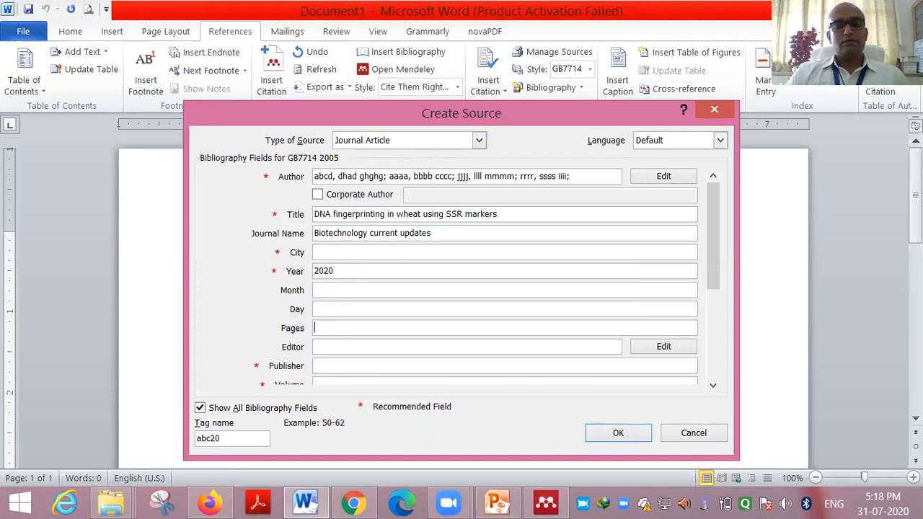
{"action": "type", "text": "10-19"}
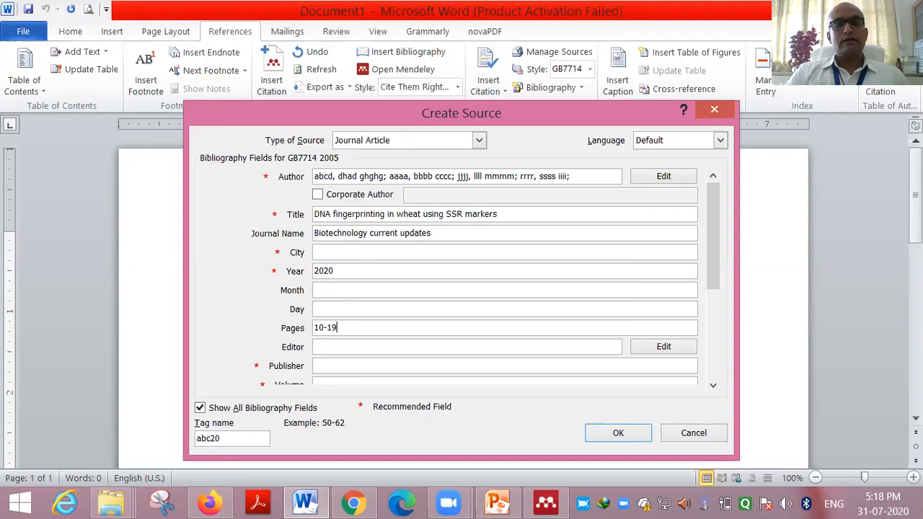
Fill in the publication details with publisher ABCD, volume 4 and issue 1.
{"action": "left_click_drag", "start_coordinate": [711, 244], "coordinate": [712, 307]}
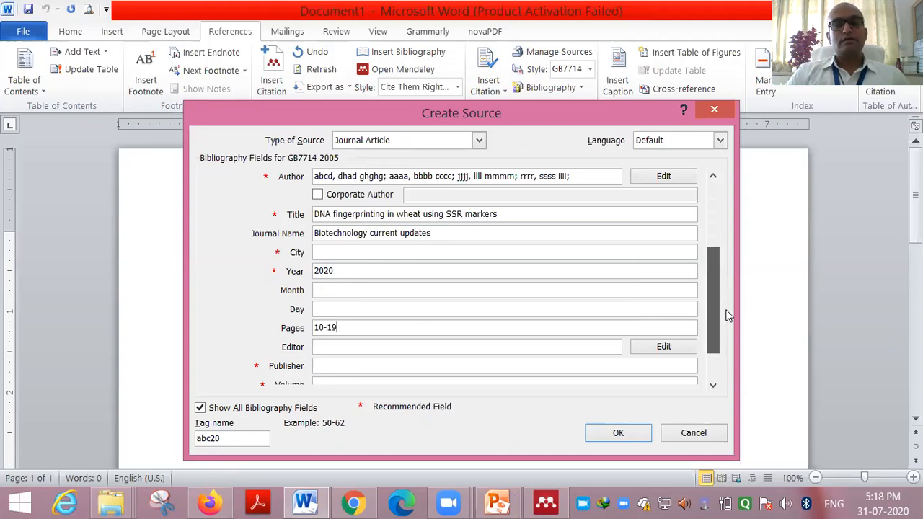
{"action": "left_click", "coordinate": [670, 309]}
{"action": "left_click", "coordinate": [325, 233]}
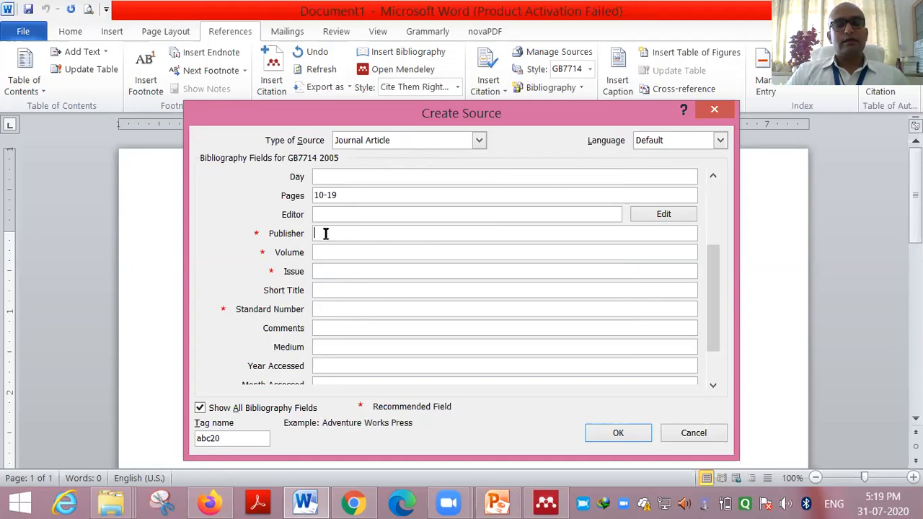
{"action": "type", "text": "ABCD"}
{"action": "left_click", "coordinate": [362, 256]}
{"action": "type", "text": "4"}
{"action": "left_click", "coordinate": [355, 270]}
{"action": "type", "text": "1"}
Review the remaining bibliography fields and save the journal article source, inserting its citation into the document.
{"action": "left_click_drag", "start_coordinate": [712, 311], "coordinate": [717, 352]}
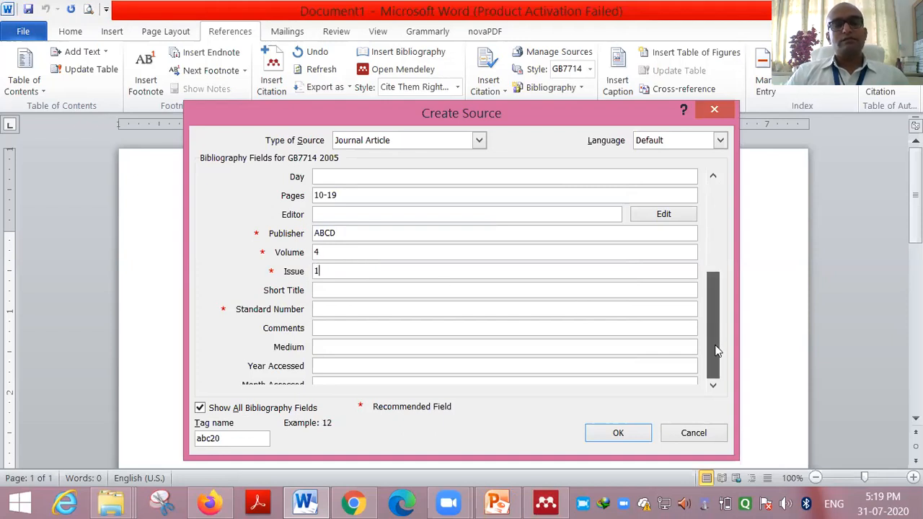
{"action": "key", "text": "Tab"}
{"action": "key", "text": "Tab"}
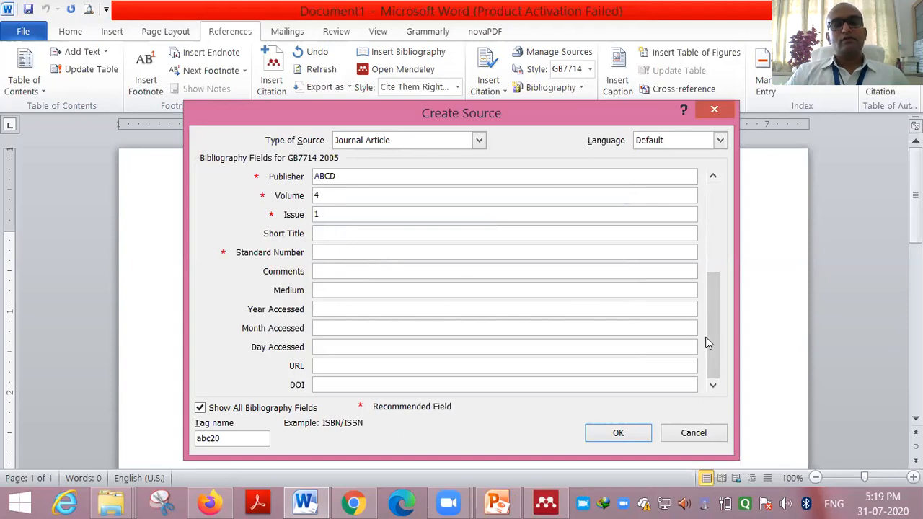
{"action": "left_click_drag", "start_coordinate": [708, 347], "coordinate": [718, 215]}
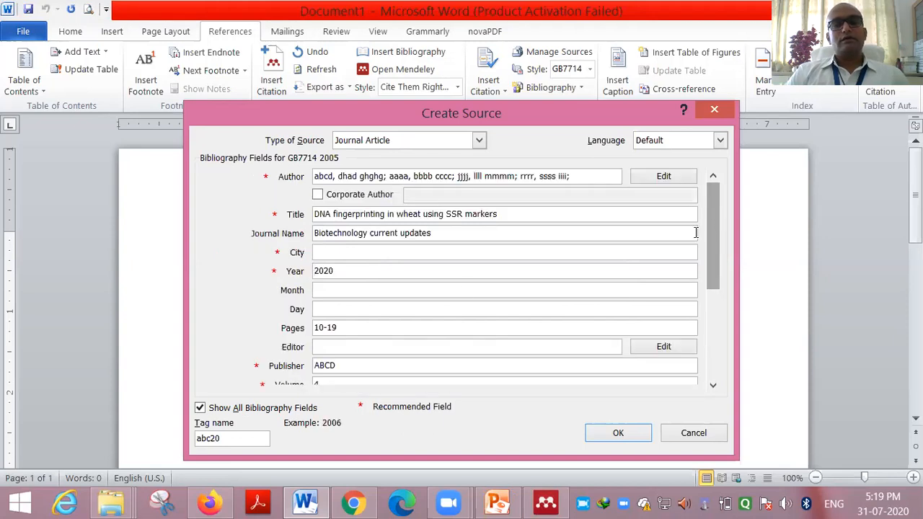
{"action": "left_click", "coordinate": [616, 435]}
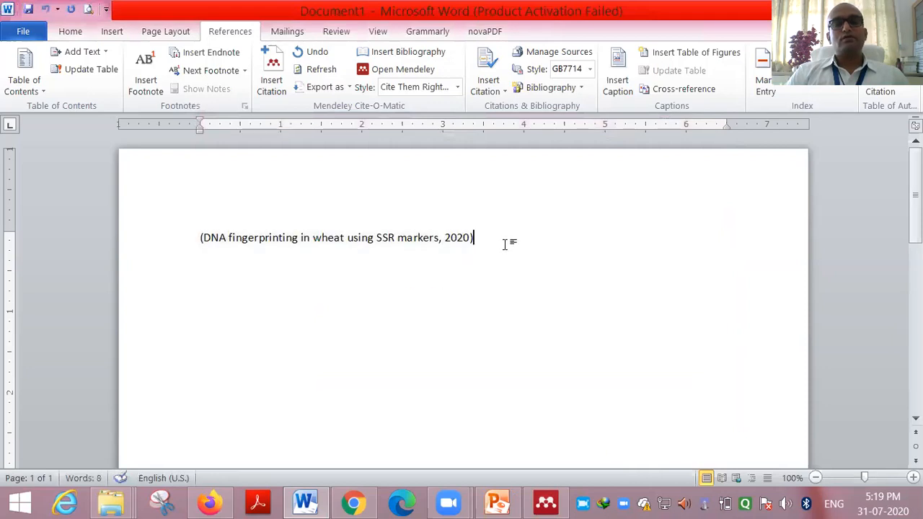
Delete the inserted citation from the document and insert it again from the saved DNA fingerprinting source.
{"action": "key", "text": "ctrl+a"}
{"action": "key", "text": "BackSpace"}
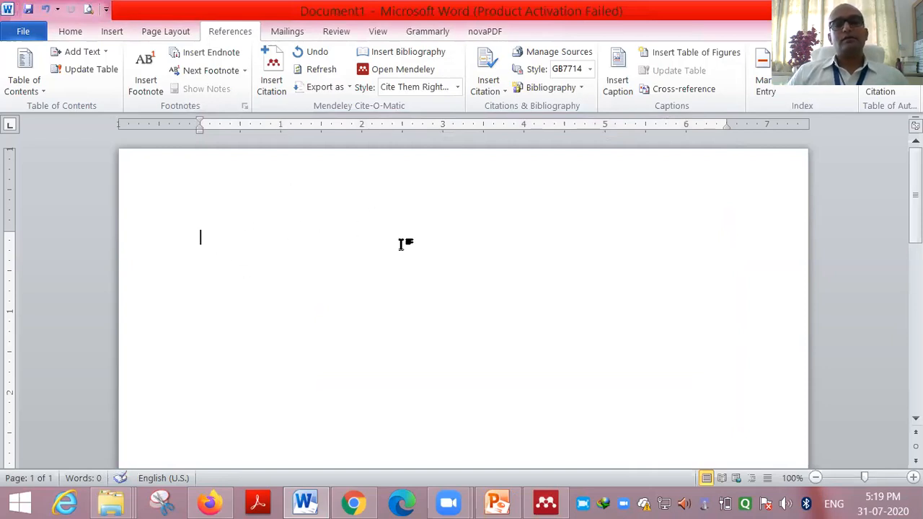
{"action": "left_click", "coordinate": [496, 91]}
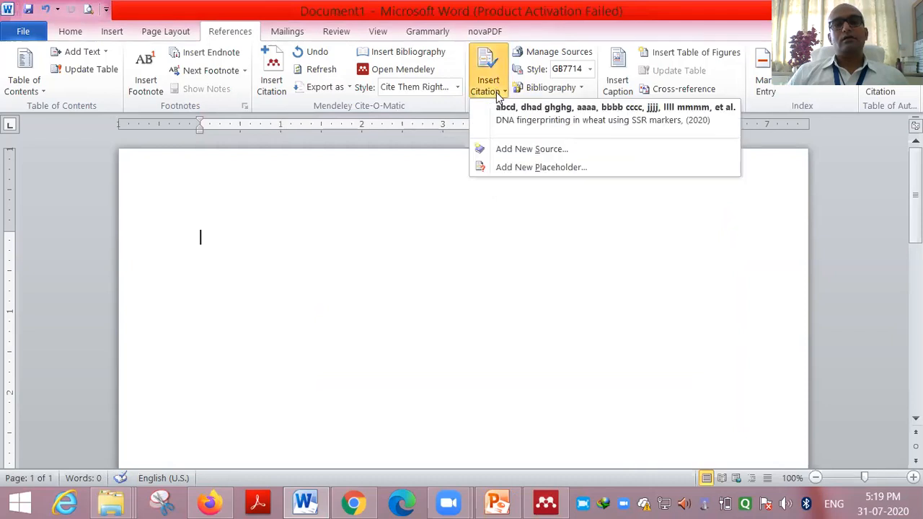
{"action": "left_click", "coordinate": [529, 122]}
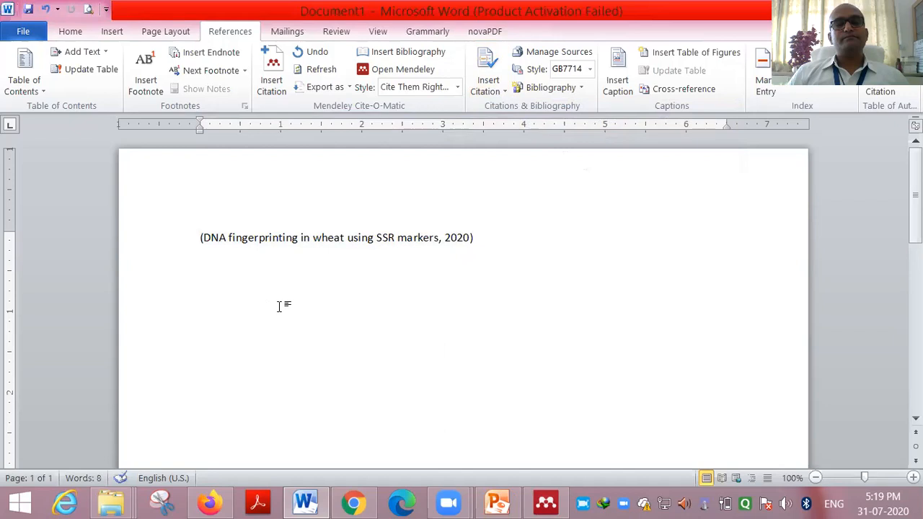
Change the document's citation style to APA Fifth Edition.
{"action": "left_click", "coordinate": [589, 68]}
{"action": "left_click", "coordinate": [590, 87]}
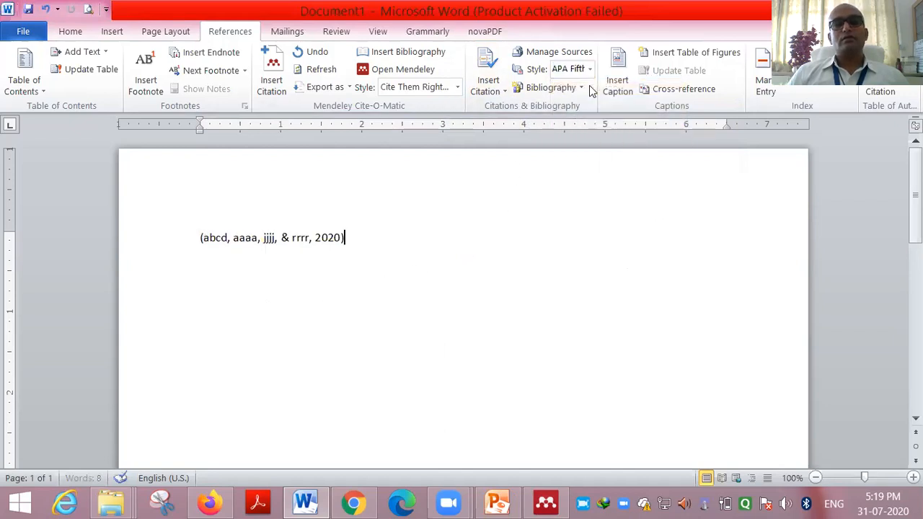
Start a new line below the inserted citation and add the built-in Bibliography there.
{"action": "left_click", "coordinate": [229, 239]}
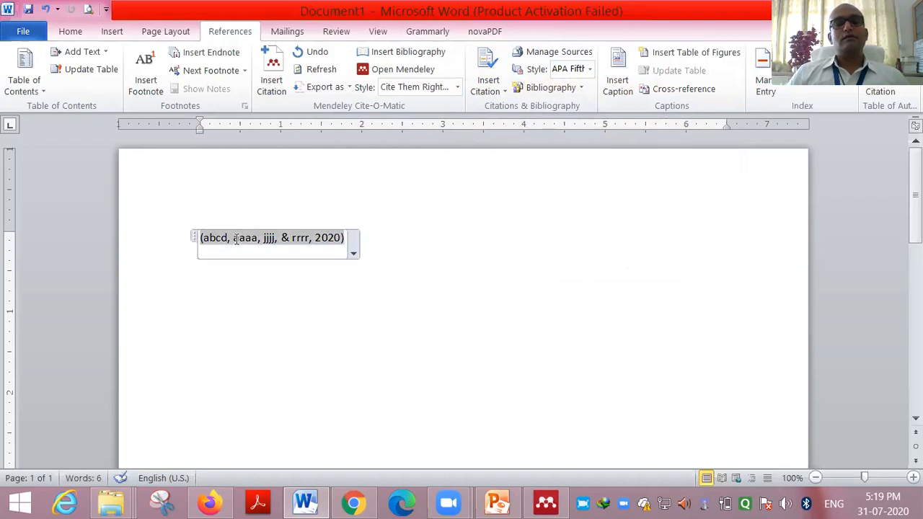
{"action": "left_click_drag", "start_coordinate": [271, 239], "coordinate": [336, 246]}
{"action": "left_click", "coordinate": [338, 244]}
{"action": "left_click", "coordinate": [305, 293]}
{"action": "left_click", "coordinate": [407, 268]}
{"action": "key", "text": "Return"}
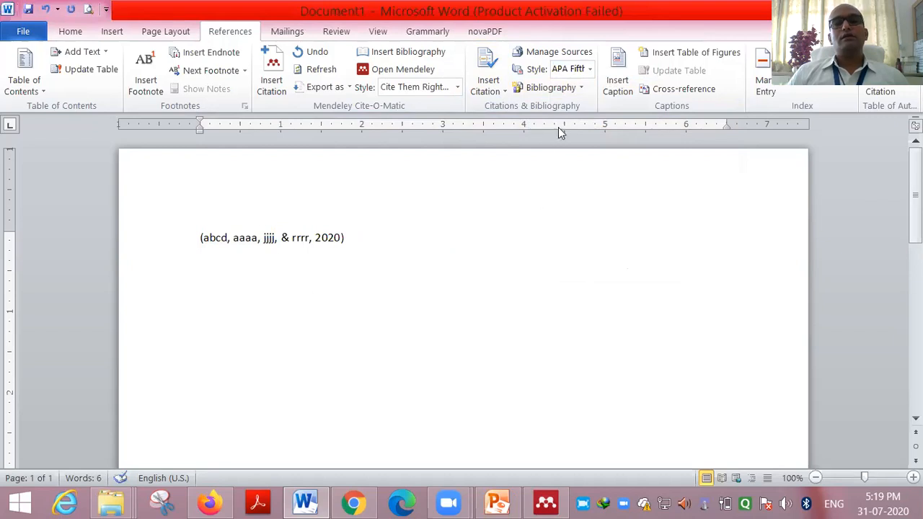
{"action": "left_click", "coordinate": [564, 88]}
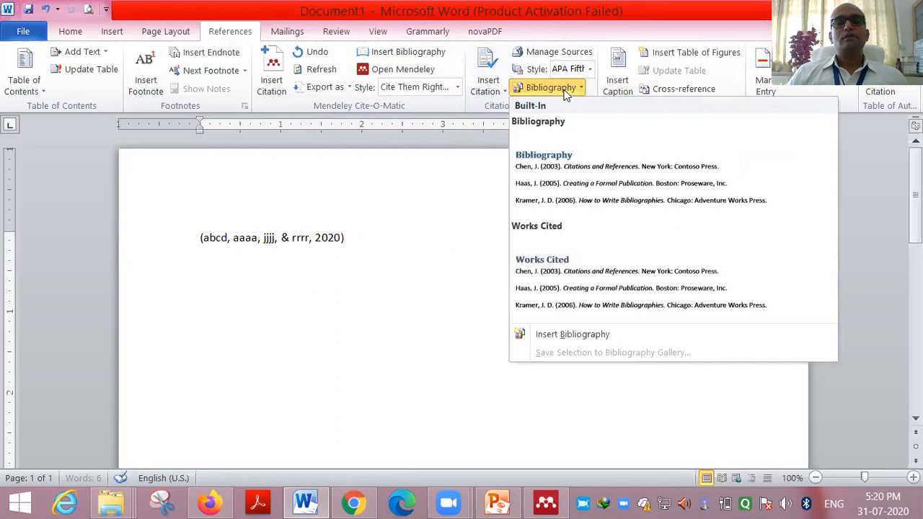
{"action": "left_click", "coordinate": [571, 172]}
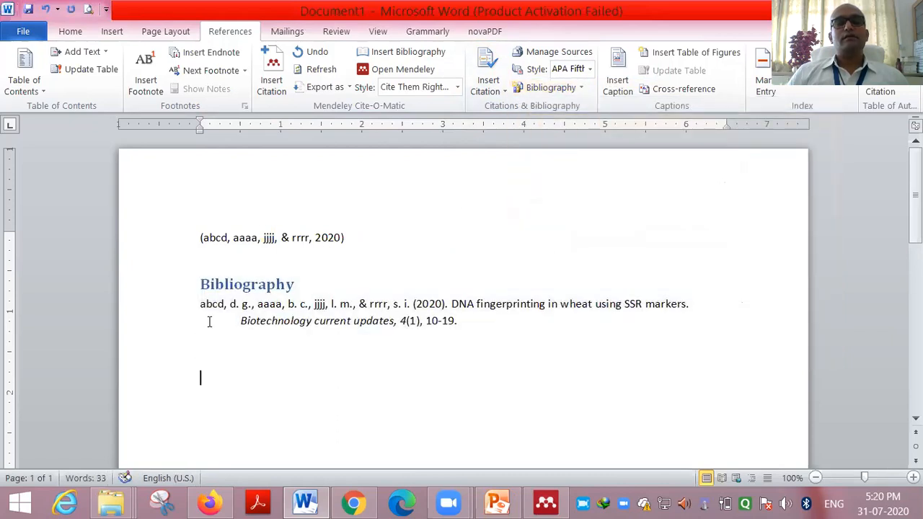
Examine how the wheat DNA fingerprinting article is formatted in the bibliography entry, including authors, title, journal, volume and pages.
{"action": "left_click_drag", "start_coordinate": [200, 304], "coordinate": [694, 304]}
{"action": "left_click_drag", "start_coordinate": [243, 320], "coordinate": [470, 332]}
{"action": "left_click", "coordinate": [471, 328]}
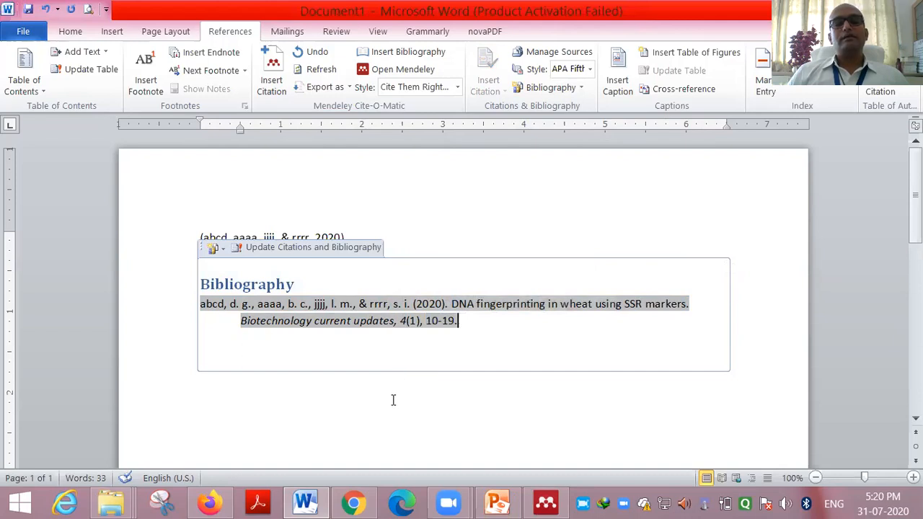
{"action": "left_click", "coordinate": [394, 400]}
{"action": "left_click_drag", "start_coordinate": [194, 231], "coordinate": [173, 231]}
{"action": "left_click", "coordinate": [472, 347]}
{"action": "left_click", "coordinate": [403, 387]}
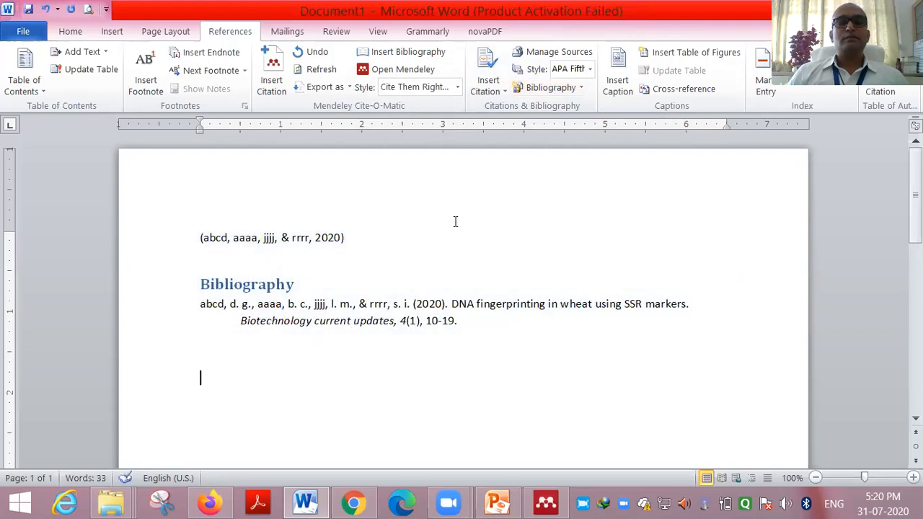
{"action": "left_click", "coordinate": [485, 66]}
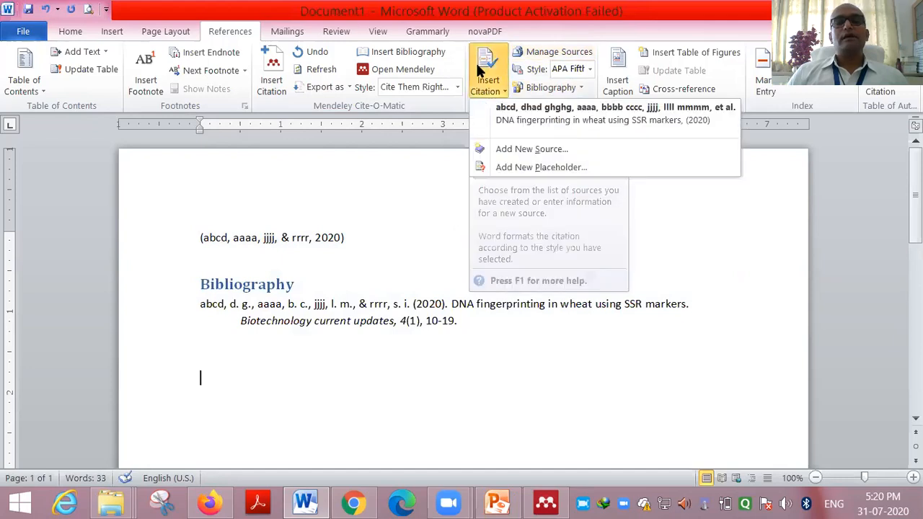
{"action": "left_click", "coordinate": [524, 150]}
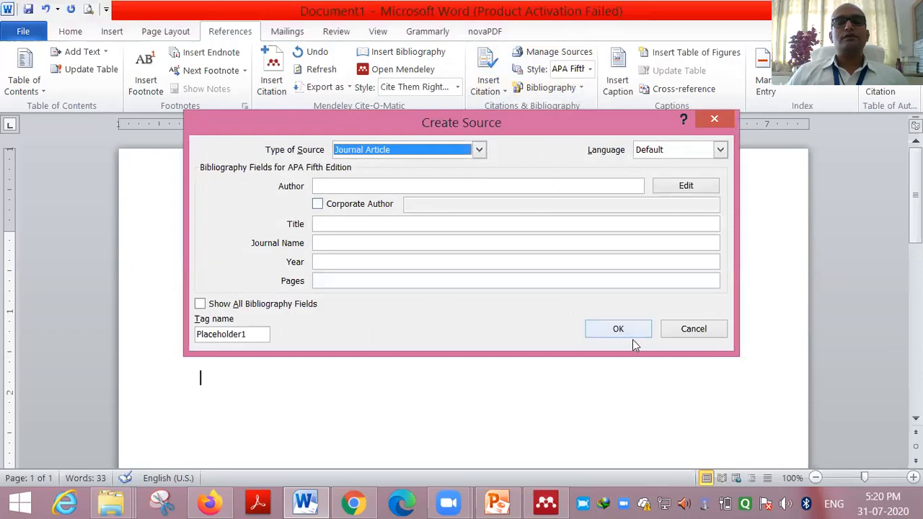
{"action": "left_click", "coordinate": [603, 330]}
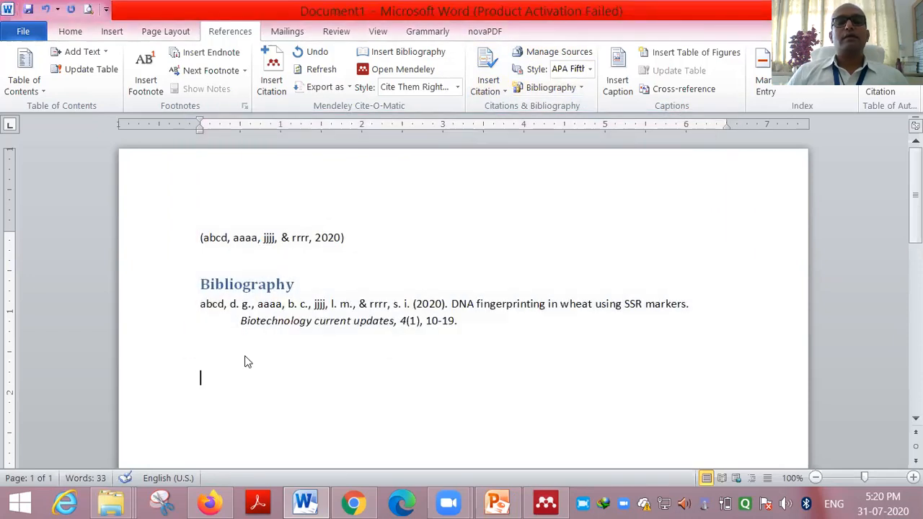
{"action": "left_click", "coordinate": [299, 370]}
{"action": "key", "text": "BackSpace"}
{"action": "key", "text": "BackSpace"}
{"action": "left_click", "coordinate": [551, 192]}
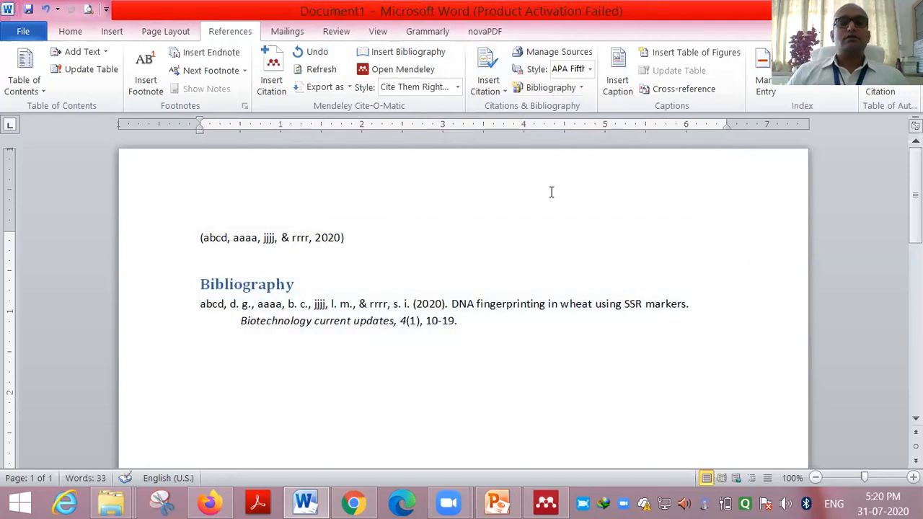
Bring up the Mendeley Desktop library and the Word document once more, and minimize both windows to return to the desktop.
{"action": "key", "text": "super+d"}
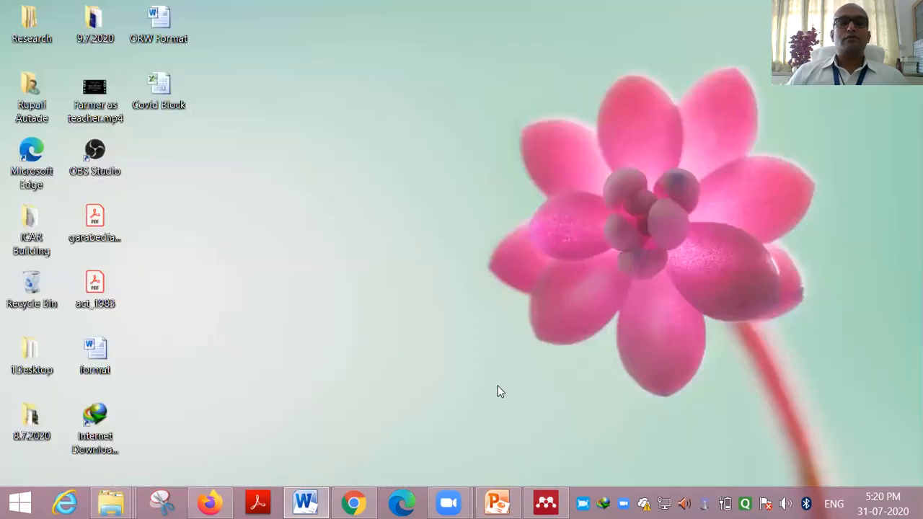
{"action": "left_click", "coordinate": [542, 503]}
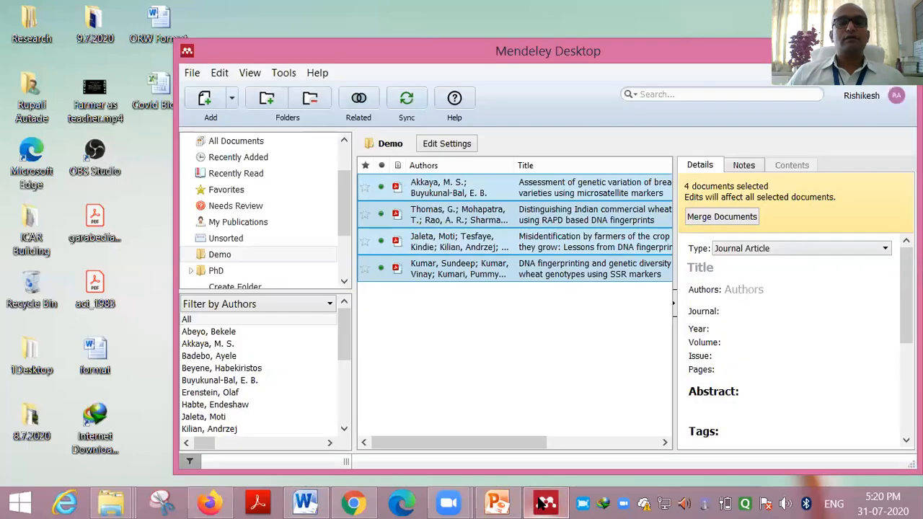
{"action": "left_click", "coordinate": [307, 503]}
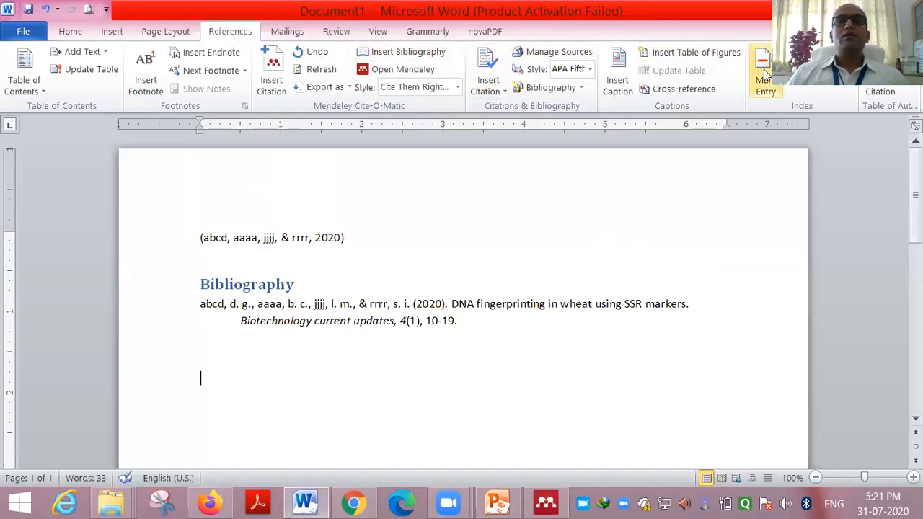
{"action": "left_click", "coordinate": [847, 8]}
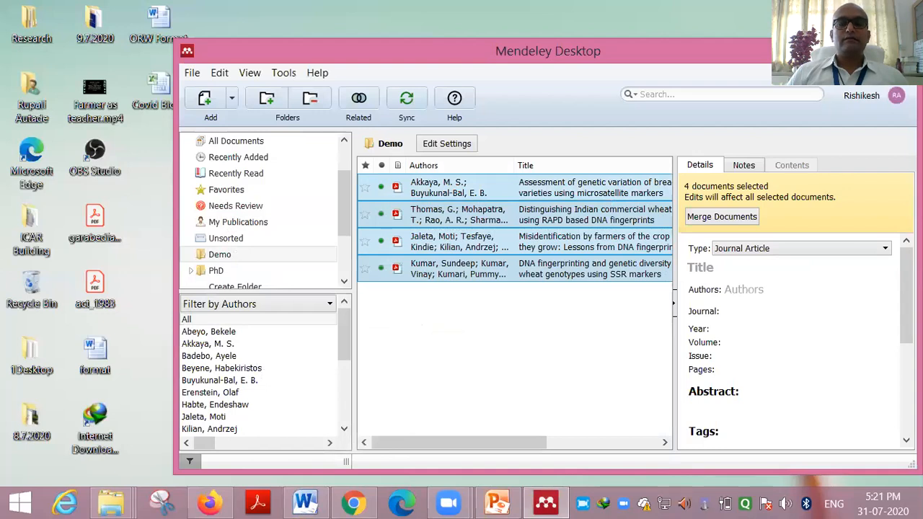
{"action": "left_click", "coordinate": [842, 45]}
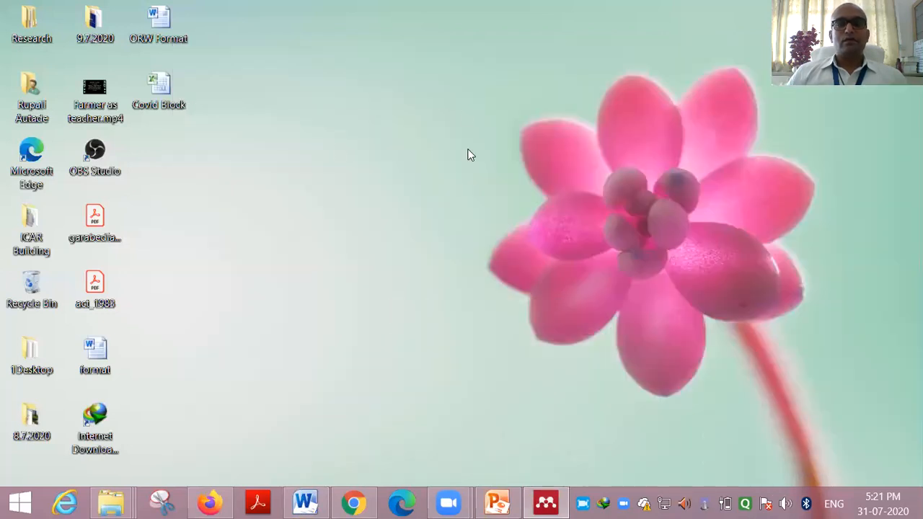